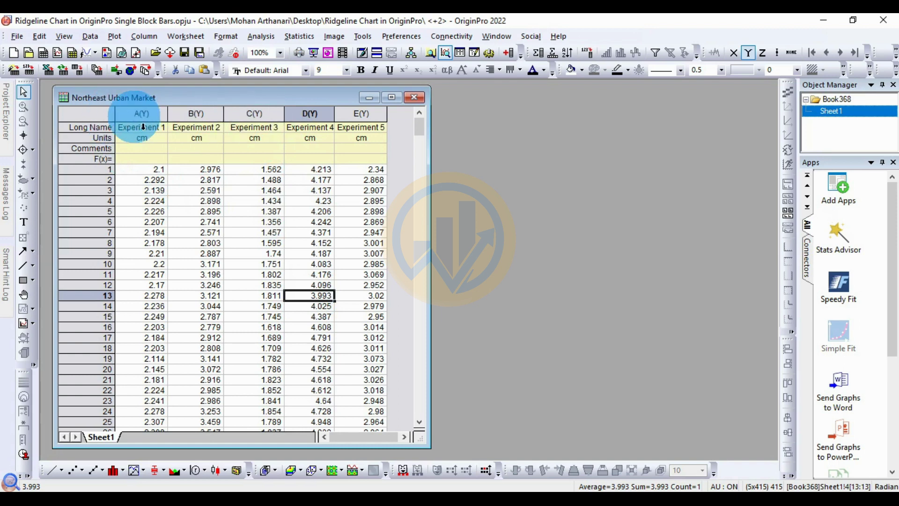
Step: Plot the Experiment 1 to Experiment 5 columns, A through E, as a Ridgeline Chart
{"action": "left_click_drag", "start_coordinate": [143, 127], "coordinate": [373, 127]}
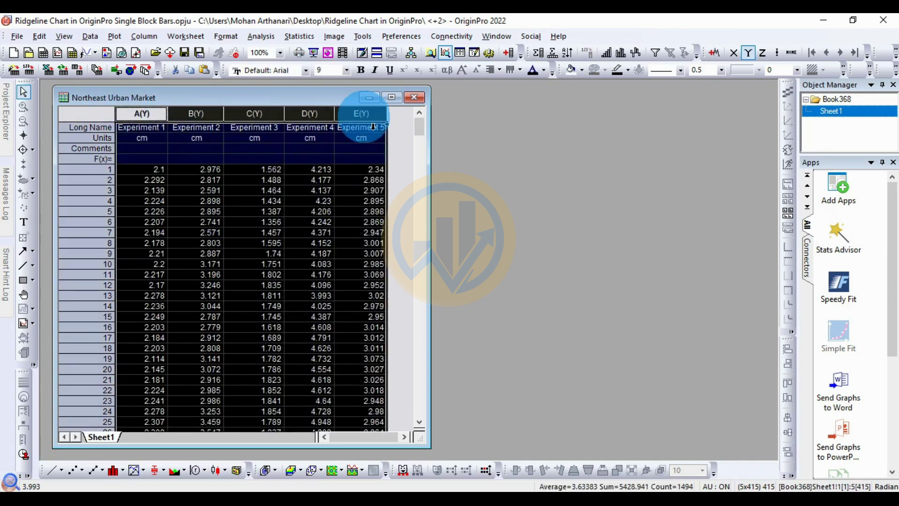
{"action": "left_click", "coordinate": [115, 36]}
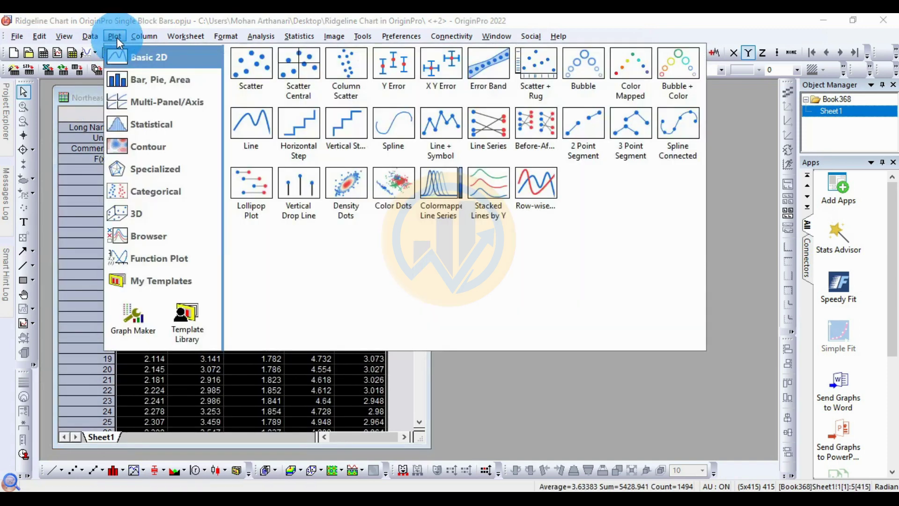
{"action": "left_click", "coordinate": [148, 123]}
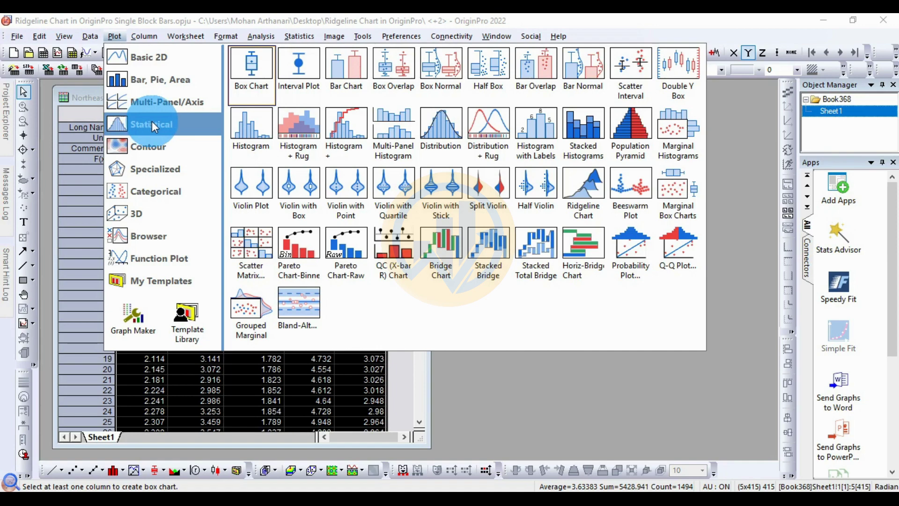
{"action": "left_click", "coordinate": [596, 180]}
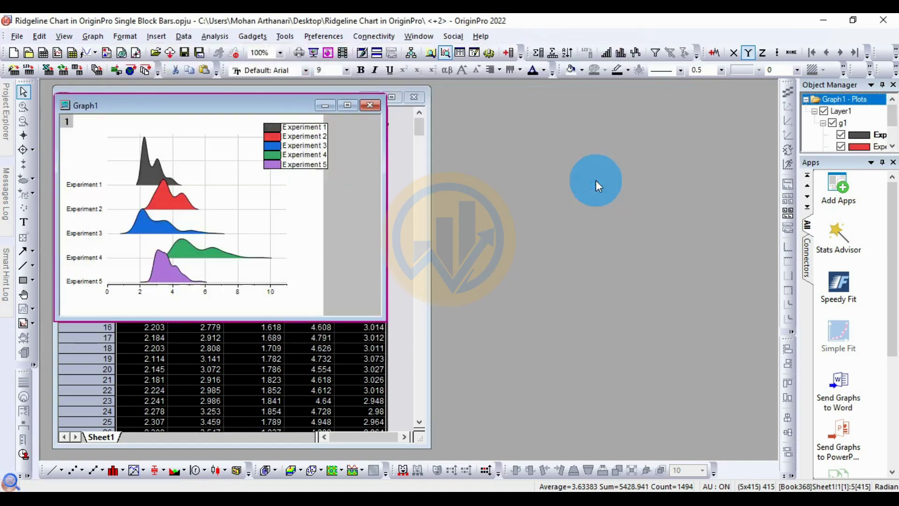
Step: Maximize the new graph window and delete the legend from the ridgeline chart
{"action": "left_click_drag", "start_coordinate": [178, 111], "coordinate": [522, 124]}
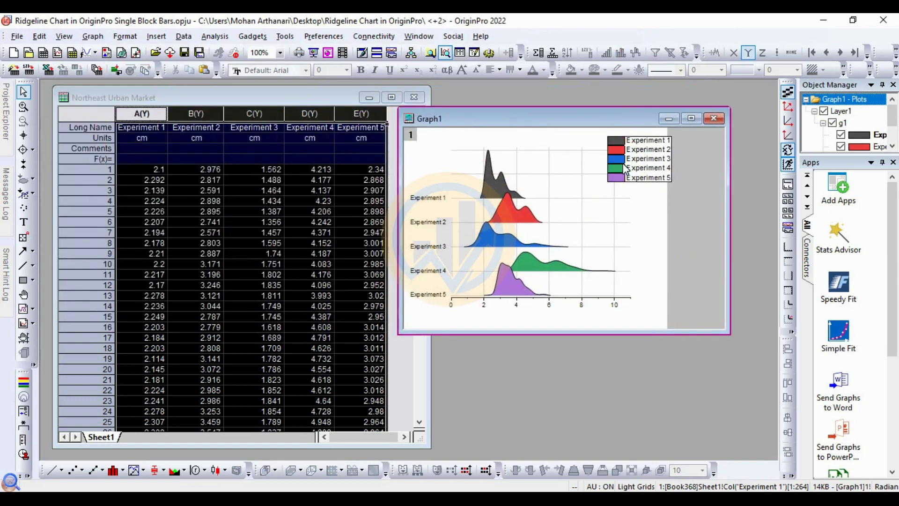
{"action": "left_click", "coordinate": [694, 122]}
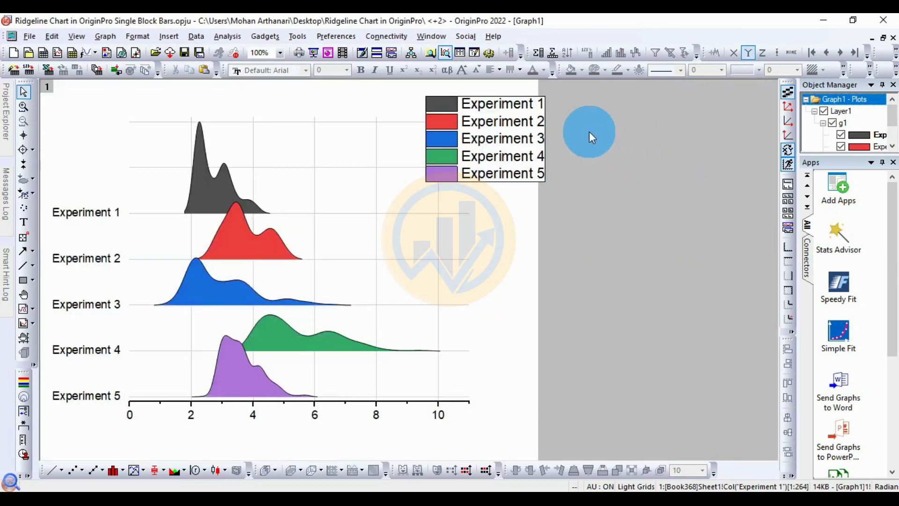
{"action": "left_click", "coordinate": [550, 165]}
{"action": "key", "text": "Delete"}
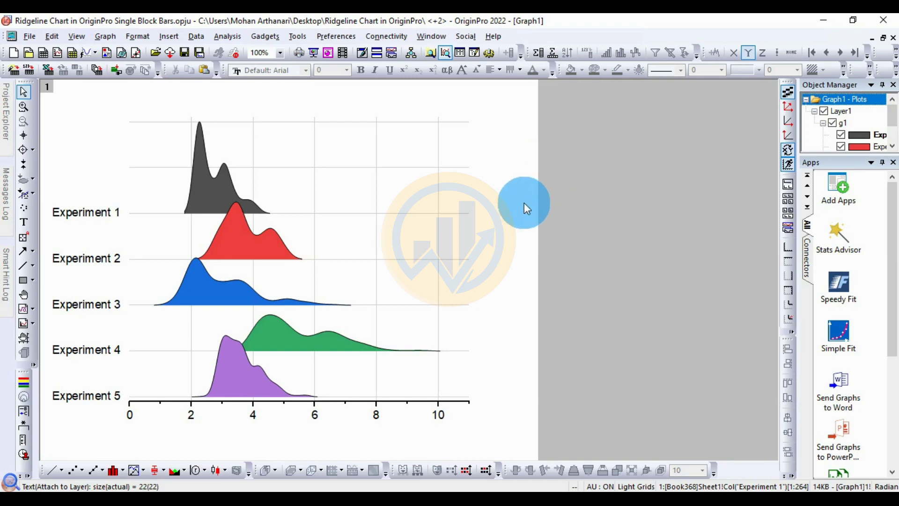
{"action": "right_click", "coordinate": [226, 297]}
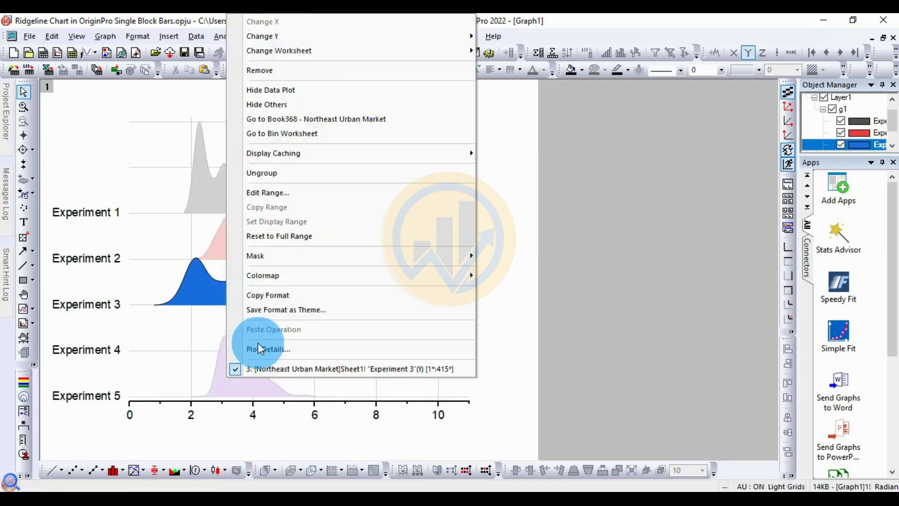
{"action": "left_click", "coordinate": [279, 350]}
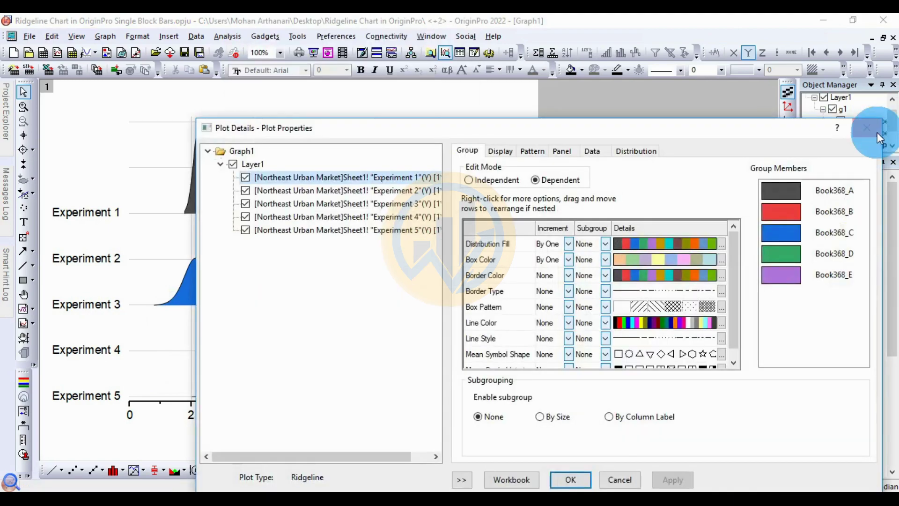
{"action": "left_click", "coordinate": [873, 127]}
Step: Open the ridgeline plot's Plot Details, collapse its plot tree and move the dialog to uncover more of the chart
{"action": "double_click", "coordinate": [202, 281]}
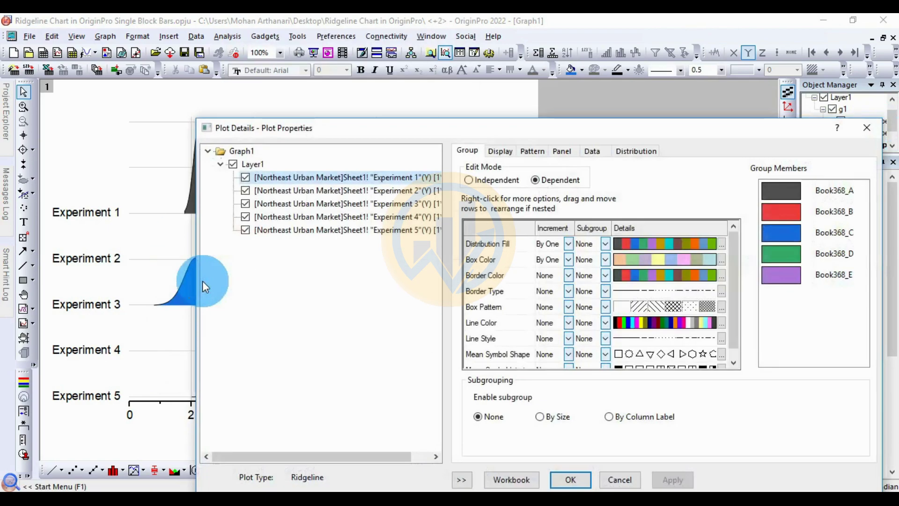
{"action": "left_click_drag", "start_coordinate": [312, 128], "coordinate": [272, 94]}
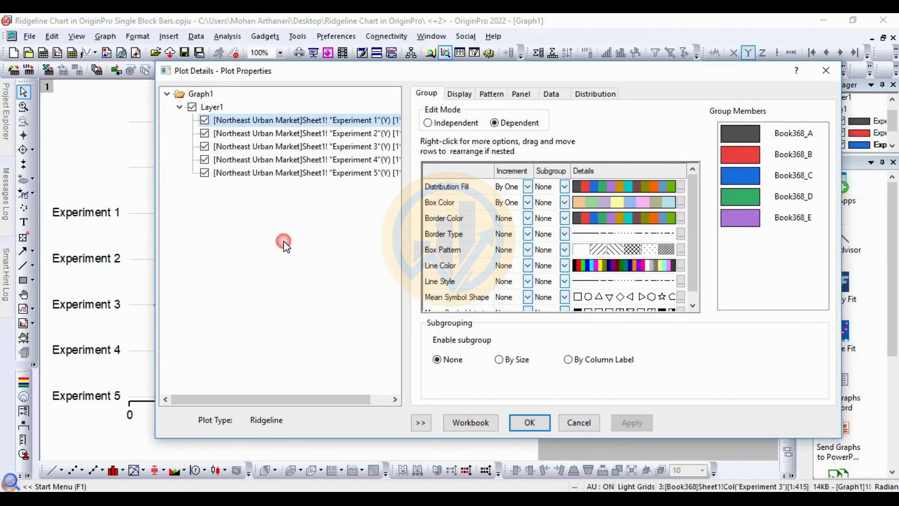
{"action": "left_click", "coordinate": [421, 422]}
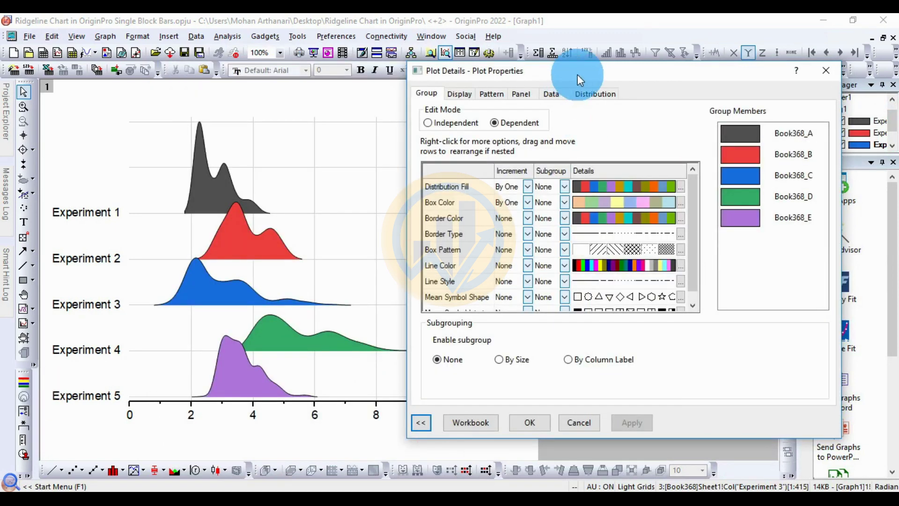
{"action": "left_click_drag", "start_coordinate": [575, 74], "coordinate": [495, 74]}
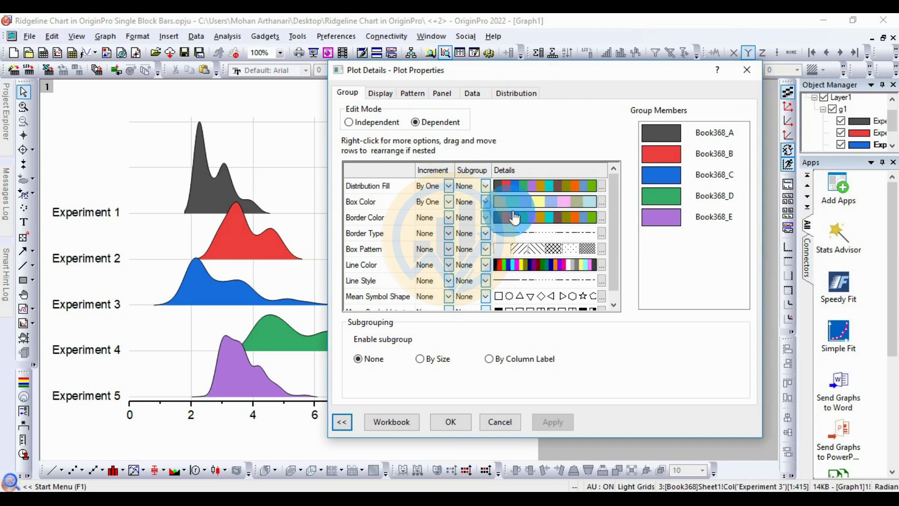
Step: Change the ridgeline display type to Single Block Bar with a scale of 150 and apply it
{"action": "left_click", "coordinate": [381, 94]}
{"action": "left_click", "coordinate": [349, 143]}
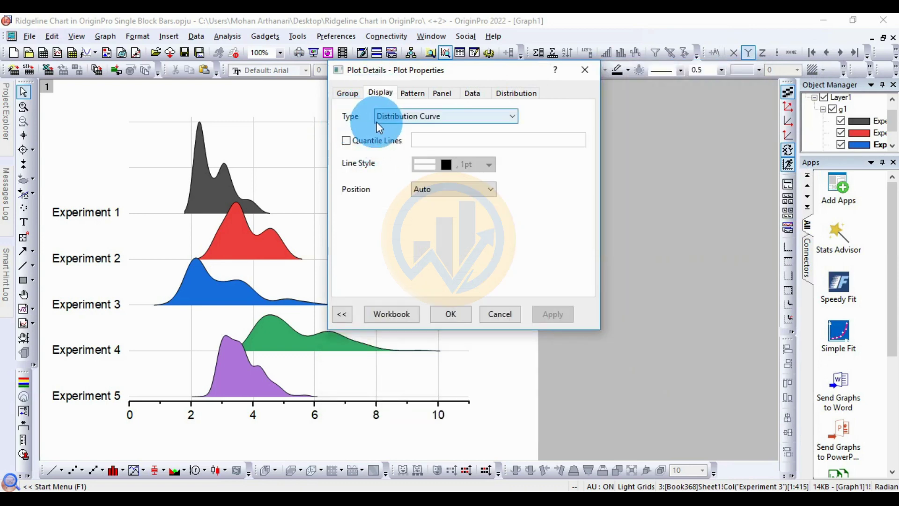
{"action": "left_click", "coordinate": [461, 118]}
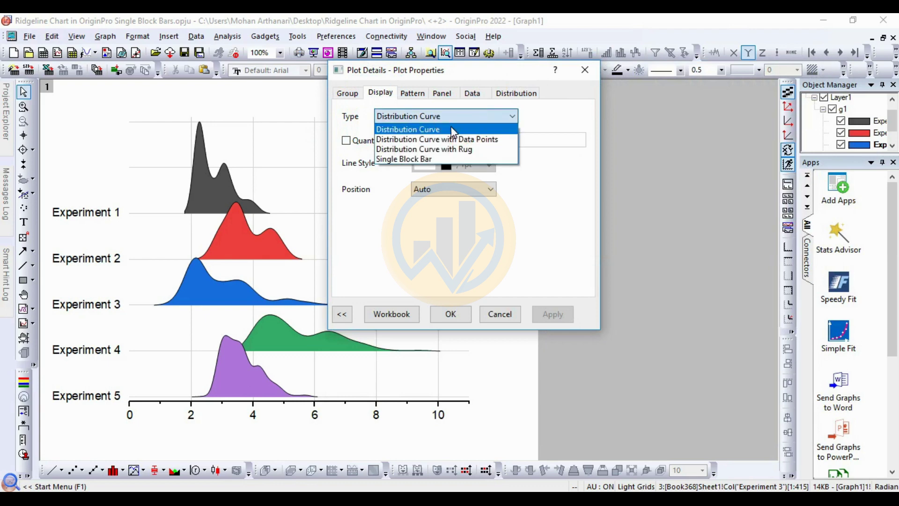
{"action": "left_click", "coordinate": [434, 158]}
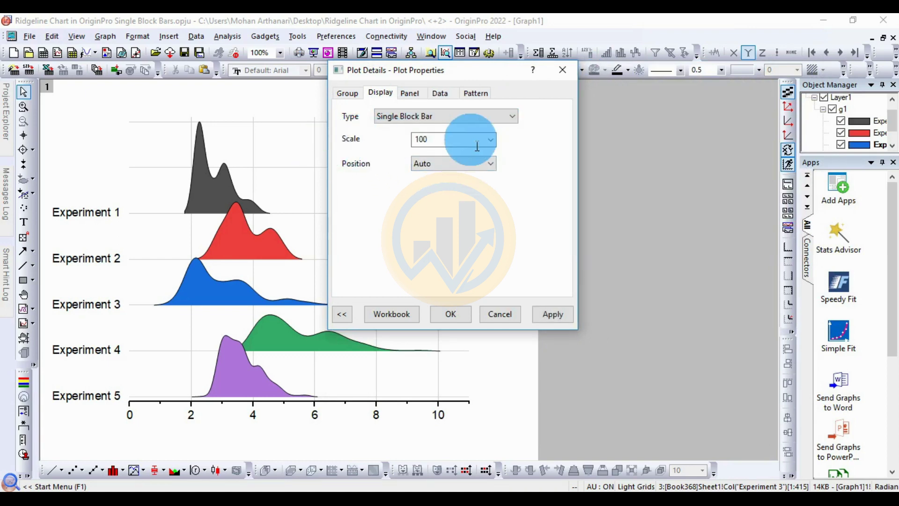
{"action": "left_click", "coordinate": [490, 140]}
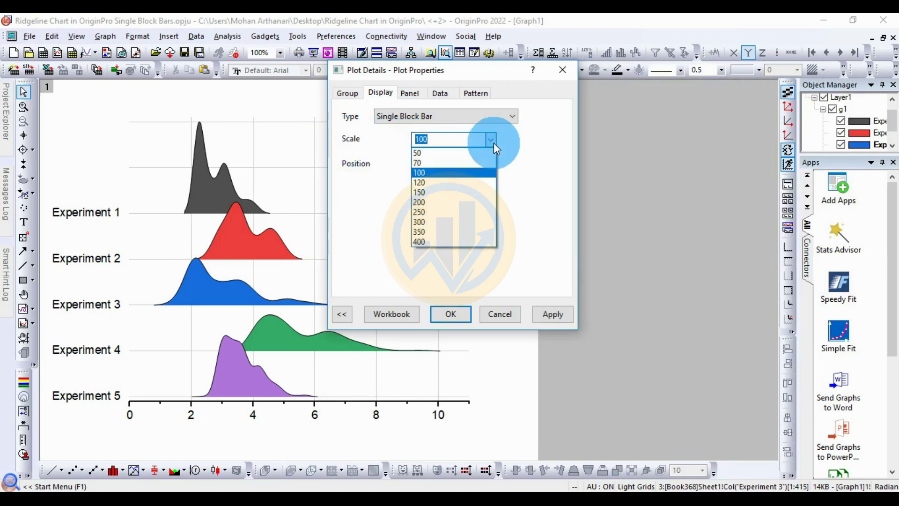
{"action": "left_click", "coordinate": [445, 192]}
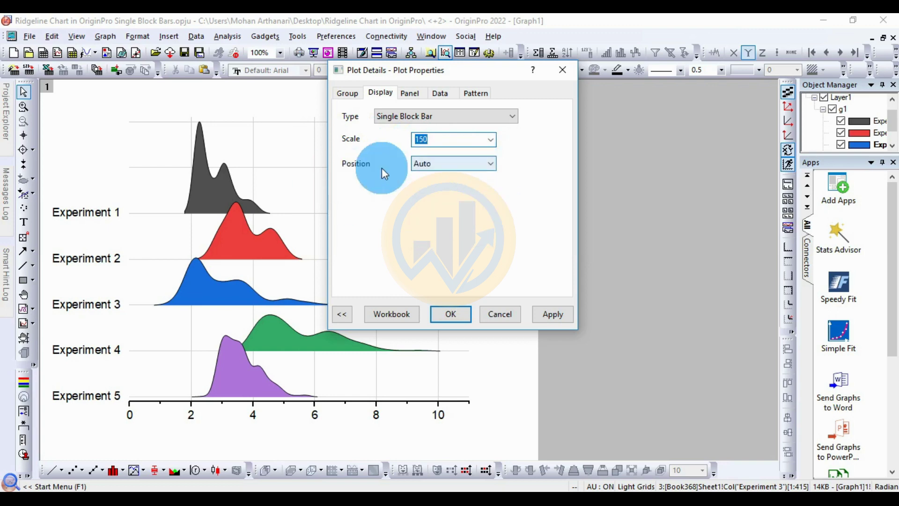
{"action": "left_click", "coordinate": [553, 313]}
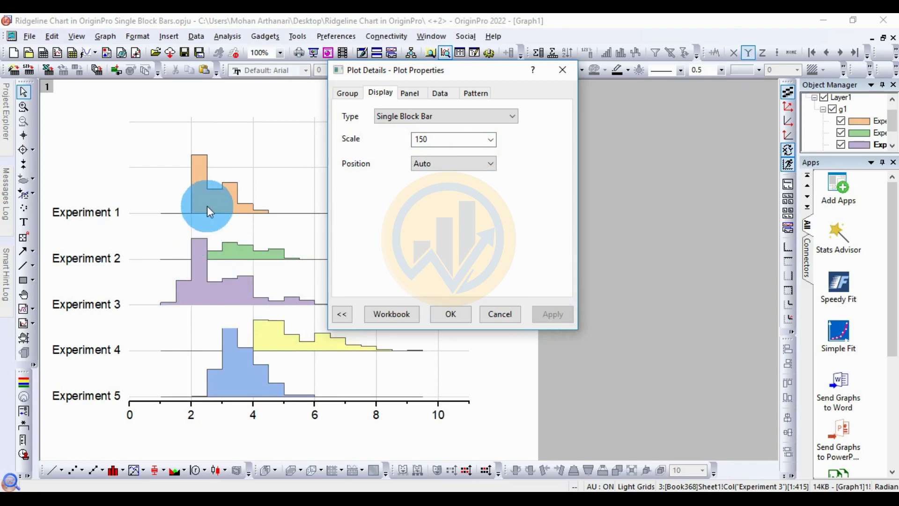
Step: Turn off automatic binning, set the number of bins to 40 and apply it
{"action": "left_click", "coordinate": [449, 95]}
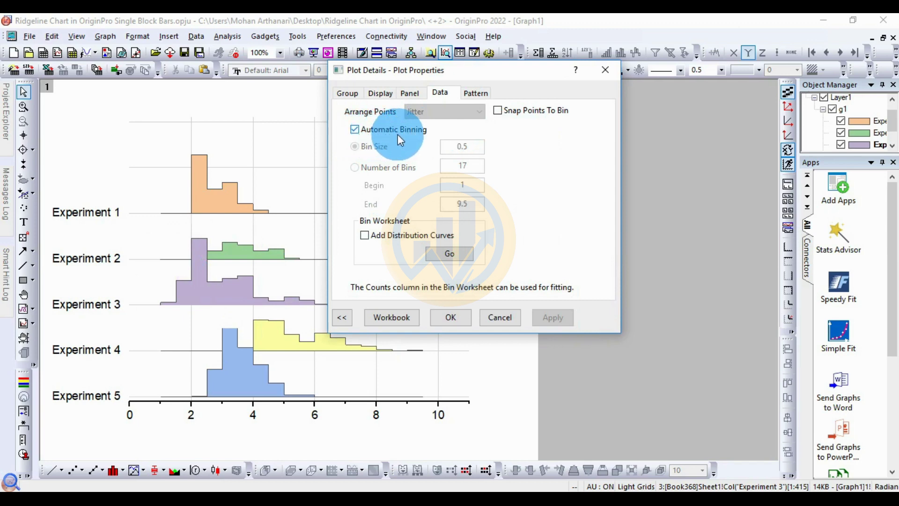
{"action": "left_click", "coordinate": [355, 130]}
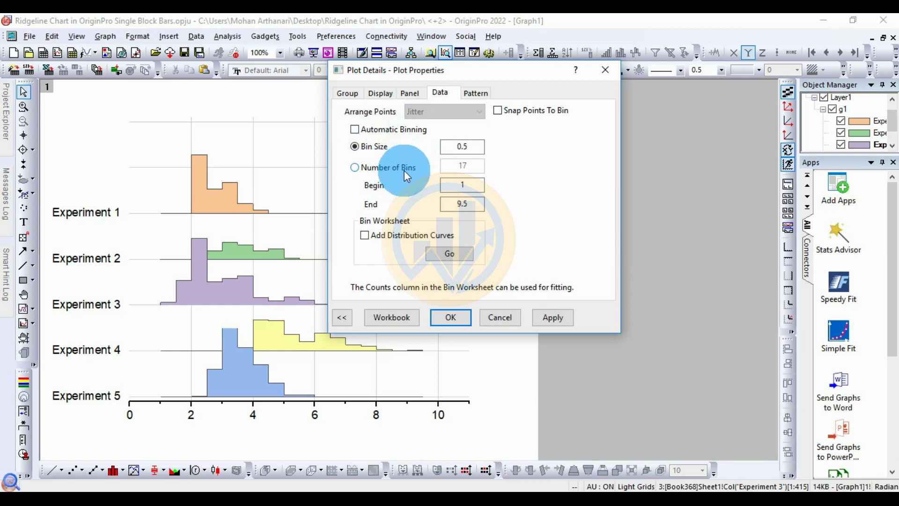
{"action": "left_click", "coordinate": [355, 168]}
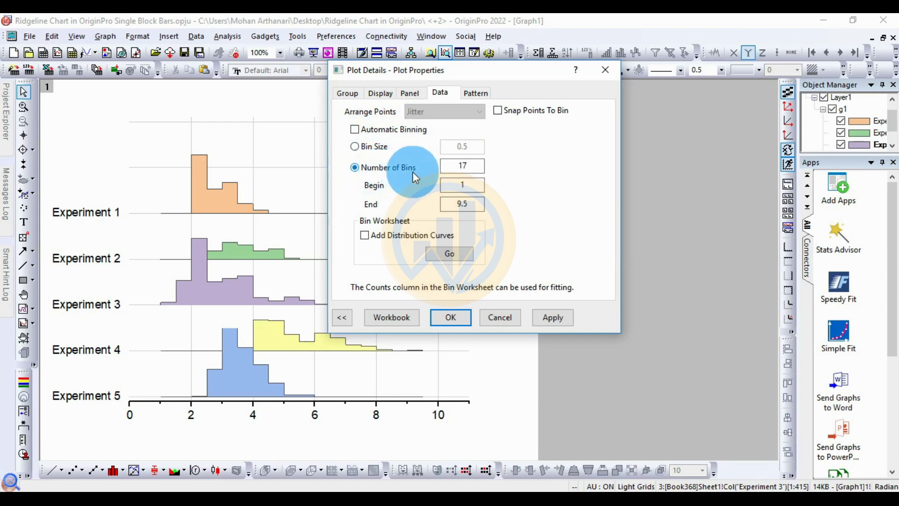
{"action": "double_click", "coordinate": [462, 166]}
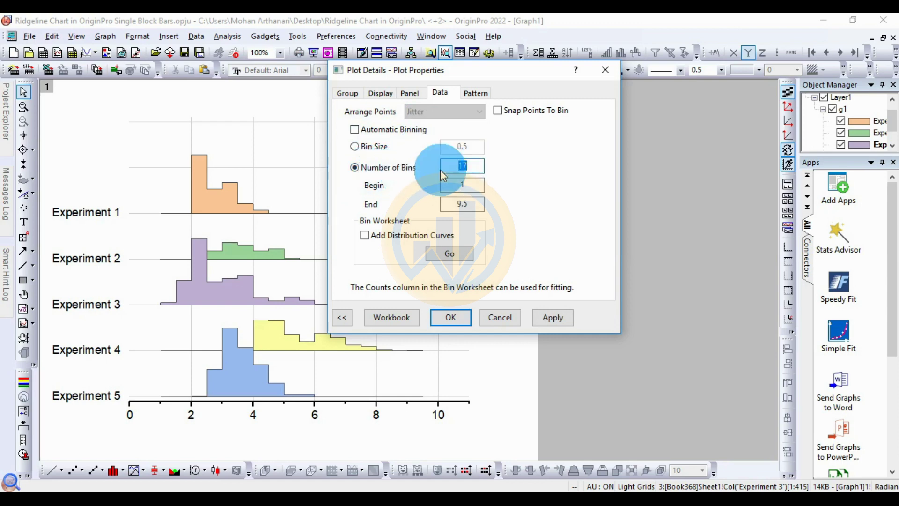
{"action": "type", "text": "4"}
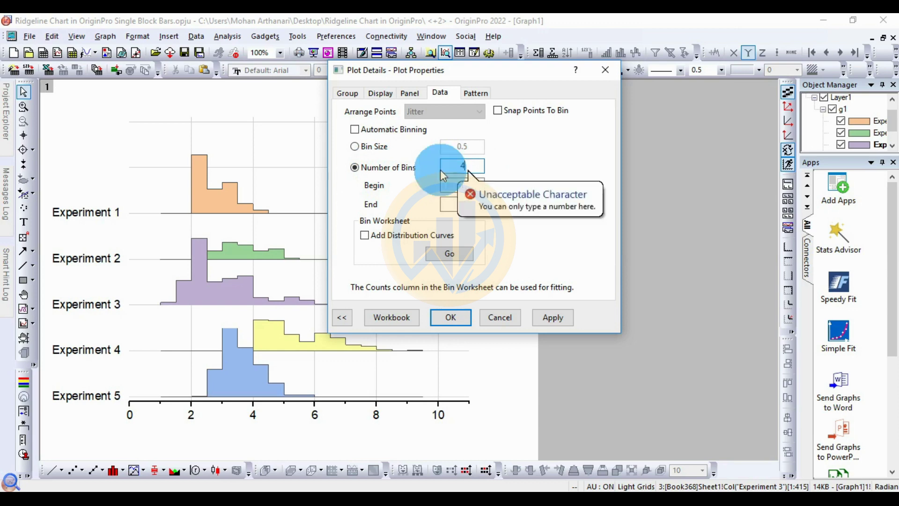
{"action": "type", "text": "0"}
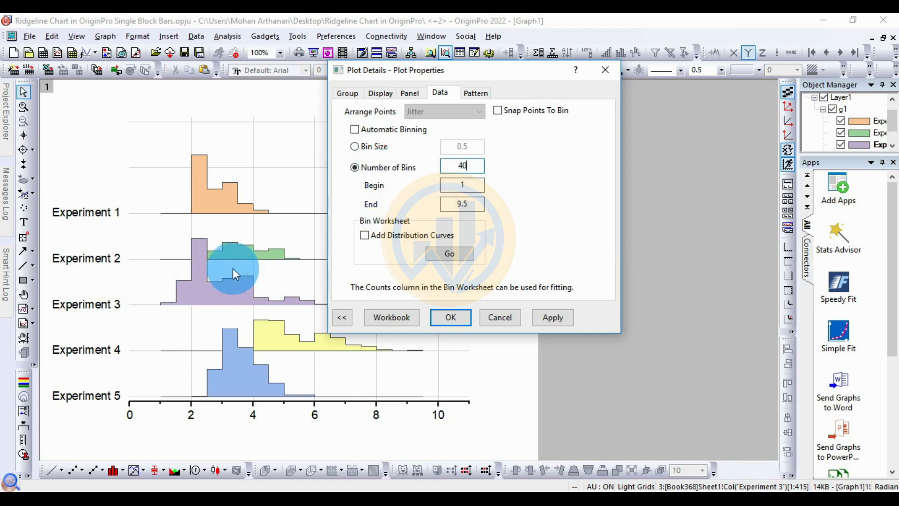
{"action": "left_click", "coordinate": [553, 317]}
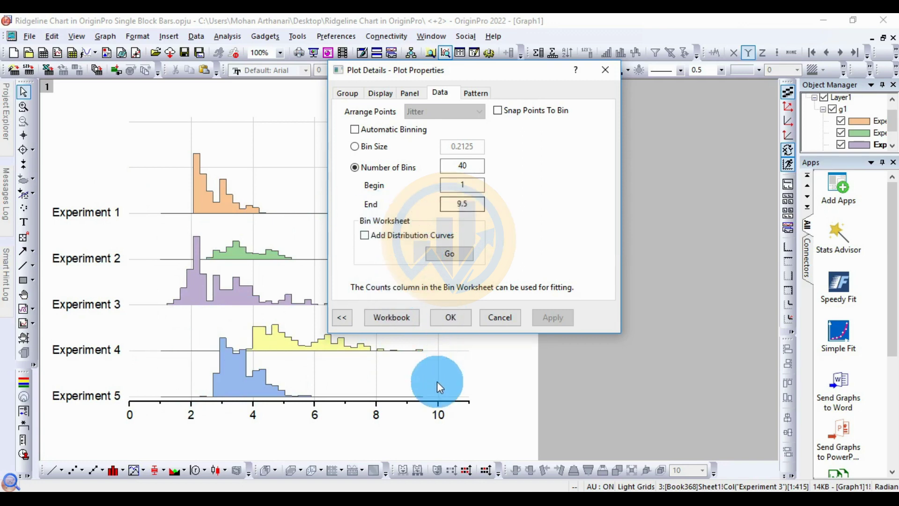
Step: Set the beginning of the bin range to 0 and apply it
{"action": "double_click", "coordinate": [461, 185]}
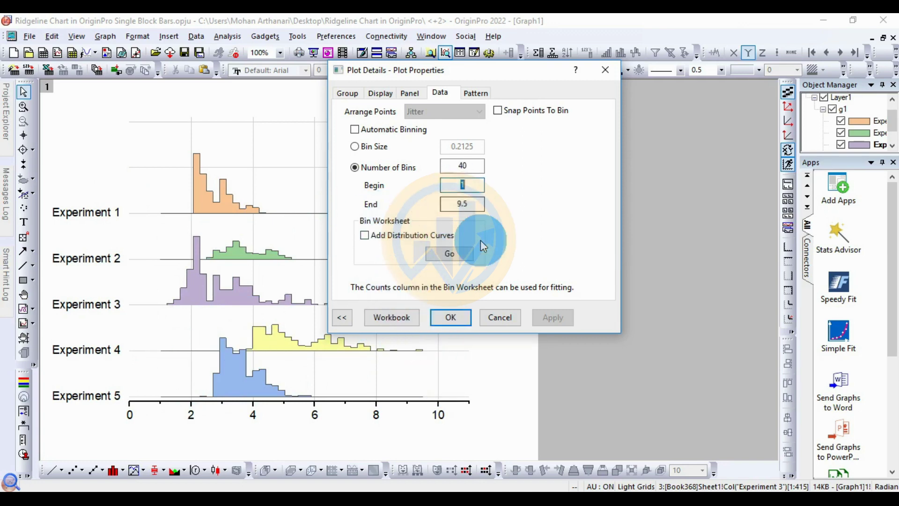
{"action": "type", "text": "0"}
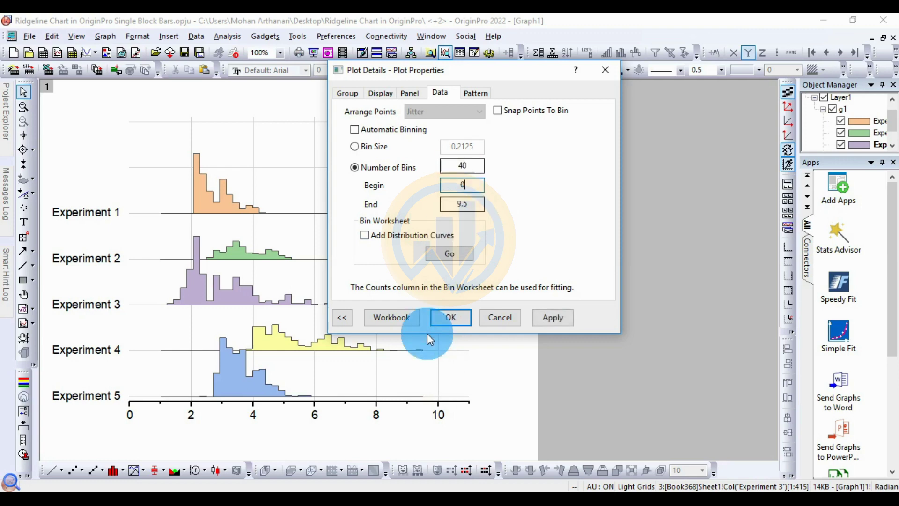
{"action": "left_click", "coordinate": [534, 317]}
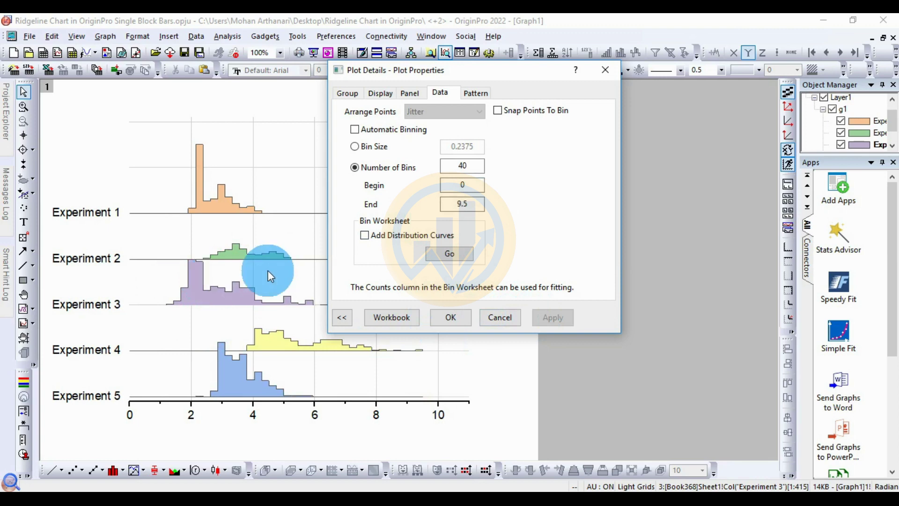
Step: Set the end of the bin range to 20 and apply it
{"action": "left_click_drag", "start_coordinate": [473, 203], "coordinate": [429, 203]}
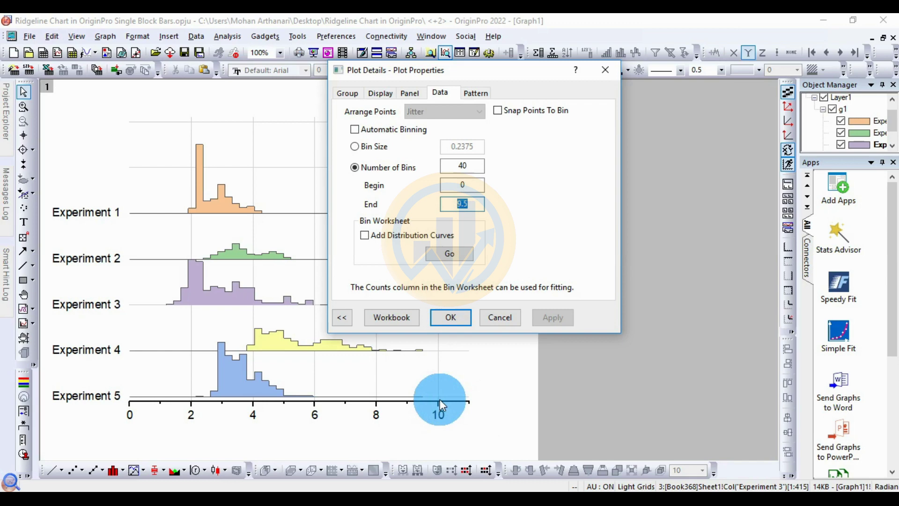
{"action": "type", "text": "20"}
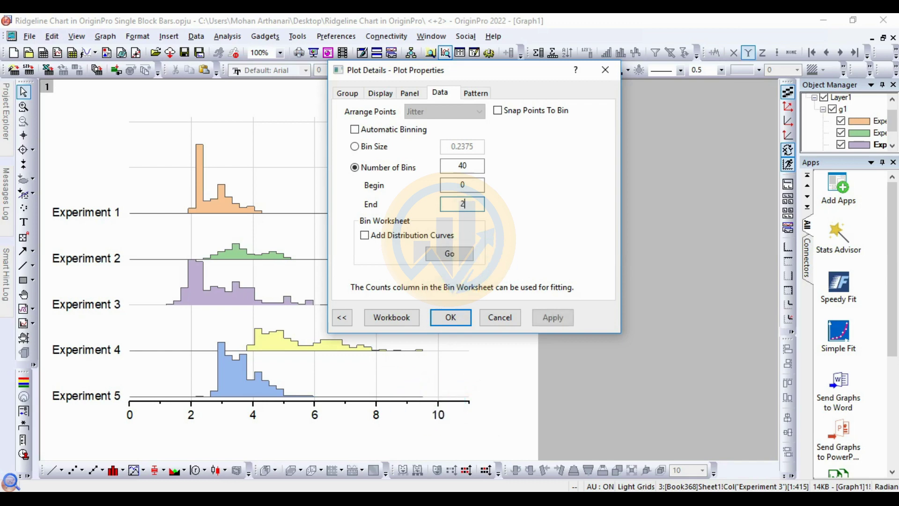
{"action": "left_click", "coordinate": [554, 320]}
{"action": "left_click", "coordinate": [553, 320]}
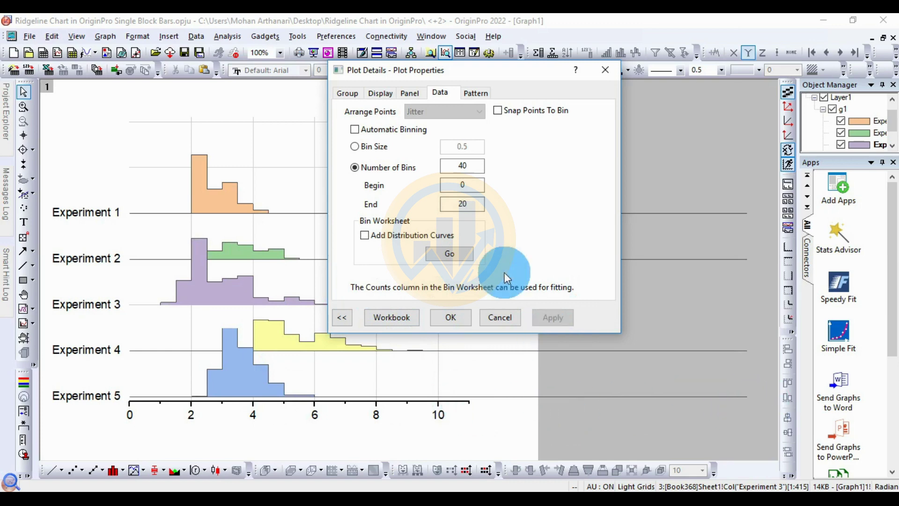
Step: Set the bin range to end at 9.5 and begin at 1, and apply it
{"action": "left_click_drag", "start_coordinate": [468, 204], "coordinate": [422, 208]}
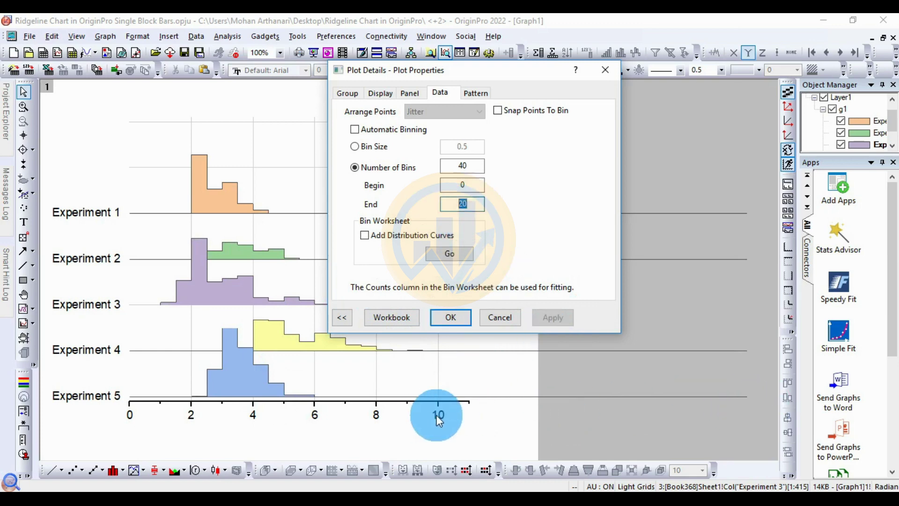
{"action": "type", "text": "9.5"}
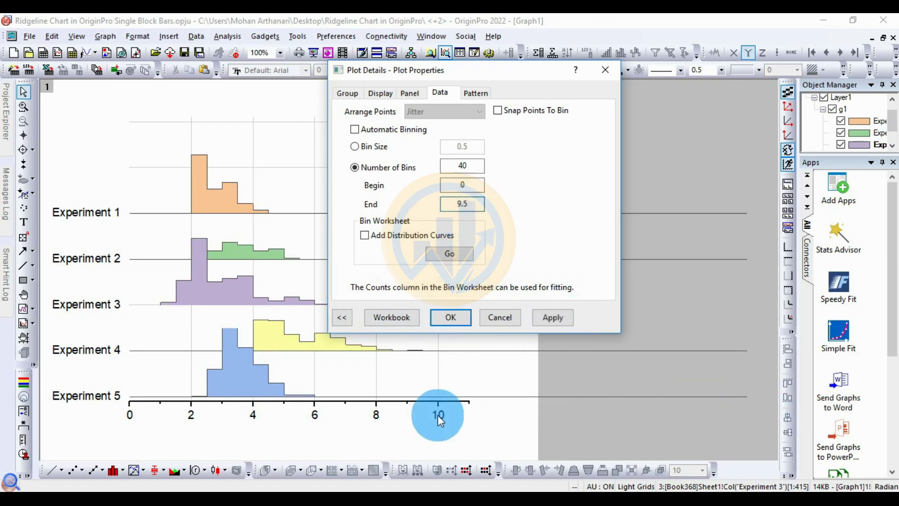
{"action": "double_click", "coordinate": [463, 186]}
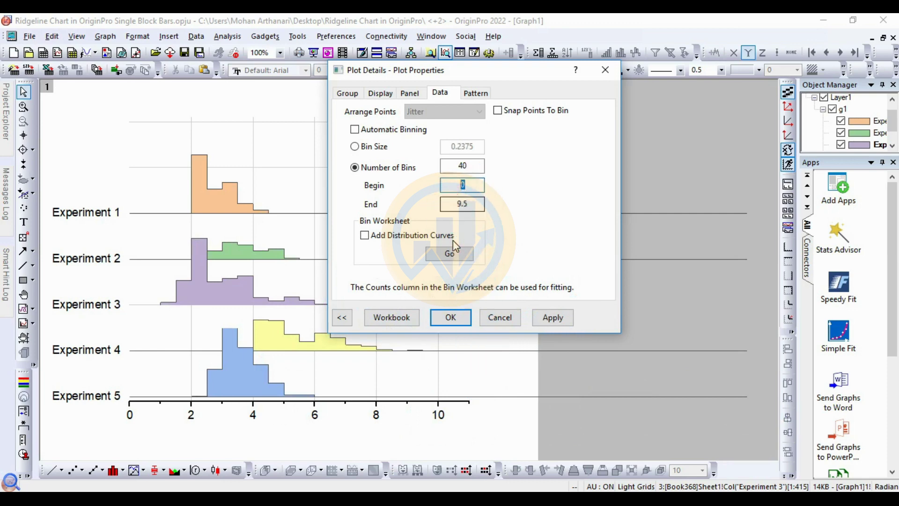
{"action": "type", "text": "1"}
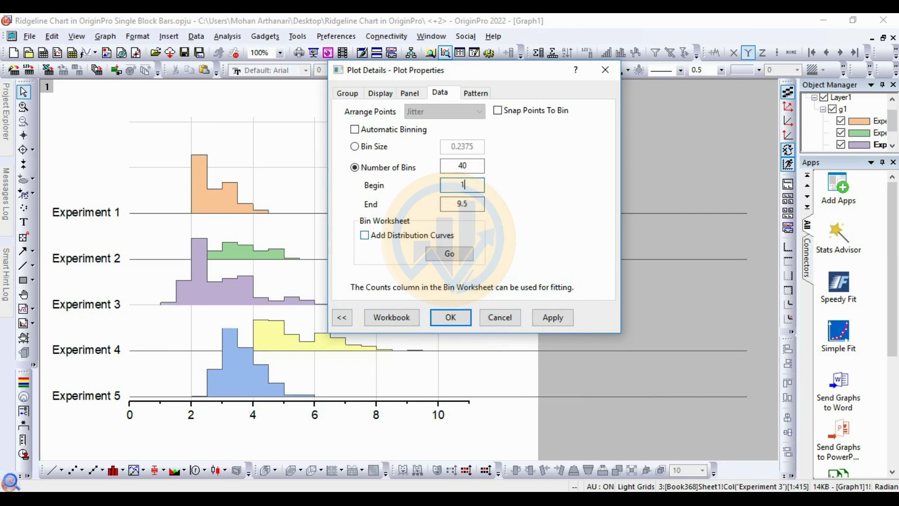
{"action": "left_click", "coordinate": [553, 318]}
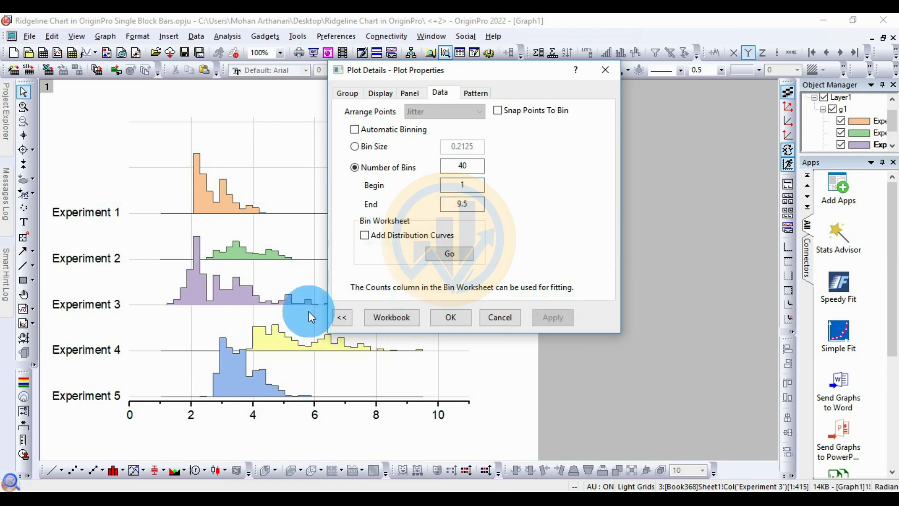
Step: Give the ridgeline bars a black solid border with a width of 1 and apply it
{"action": "left_click", "coordinate": [488, 94]}
{"action": "left_click_drag", "start_coordinate": [481, 69], "coordinate": [562, 75]}
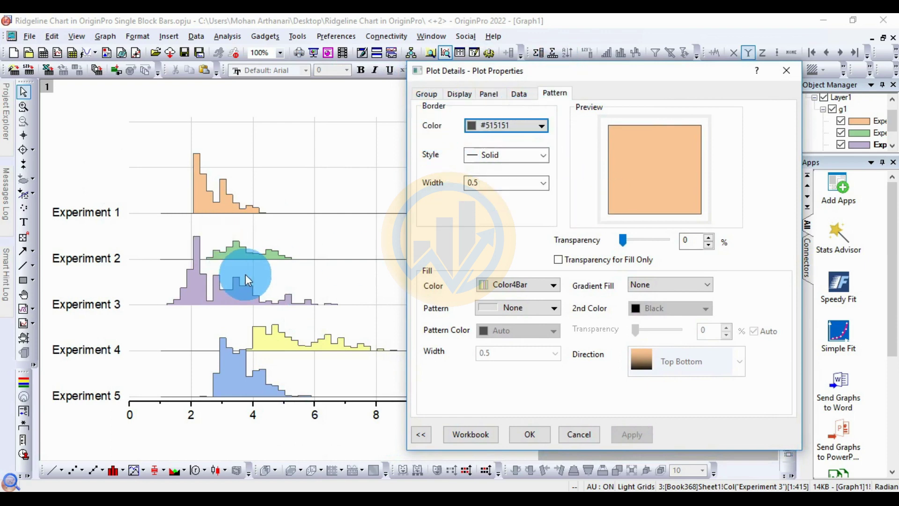
{"action": "left_click", "coordinate": [524, 126]}
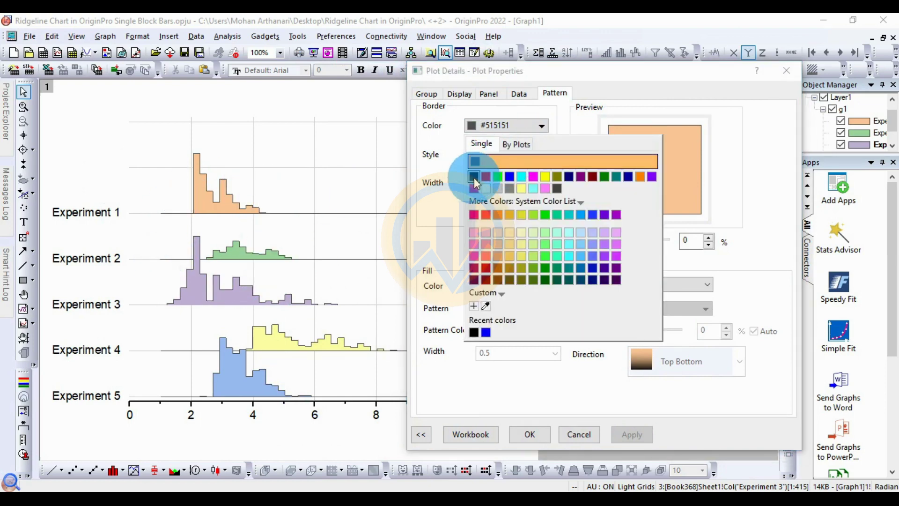
{"action": "left_click", "coordinate": [474, 178]}
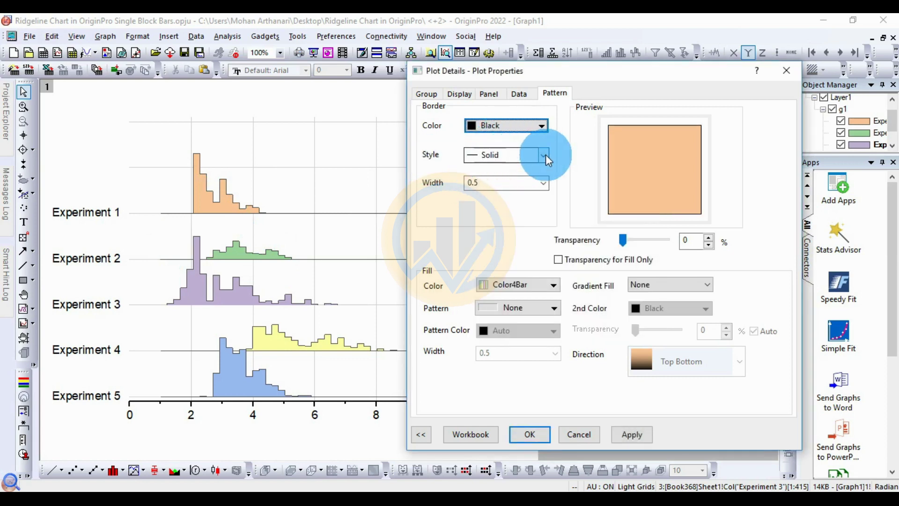
{"action": "left_click", "coordinate": [544, 155]}
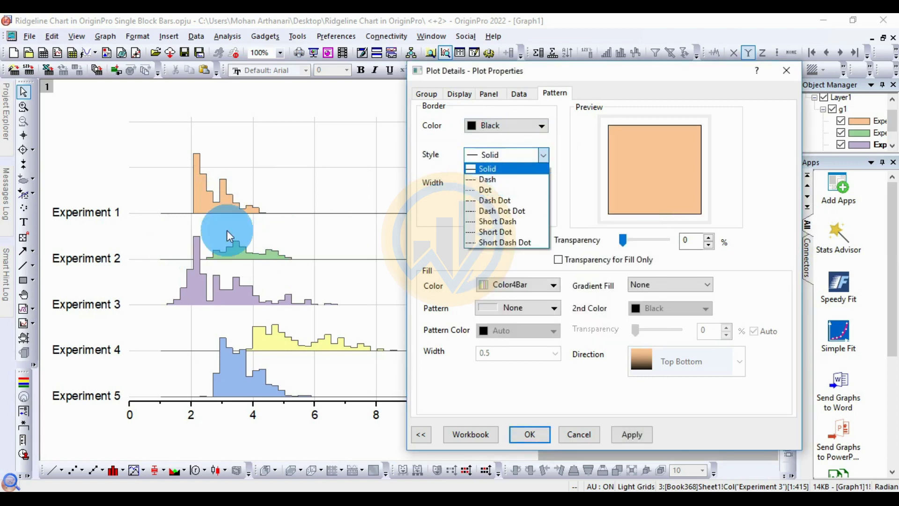
{"action": "left_click", "coordinate": [494, 167]}
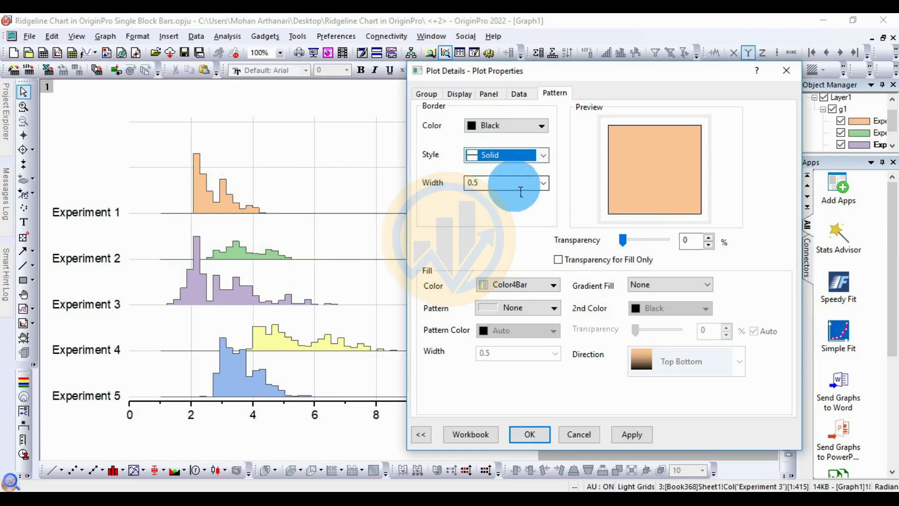
{"action": "left_click", "coordinate": [543, 184]}
{"action": "left_click", "coordinate": [482, 215]}
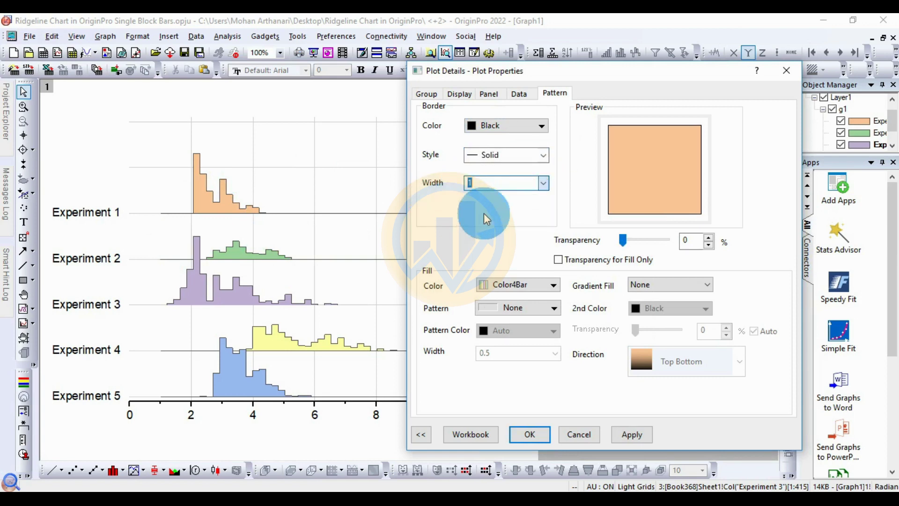
{"action": "left_click", "coordinate": [629, 431]}
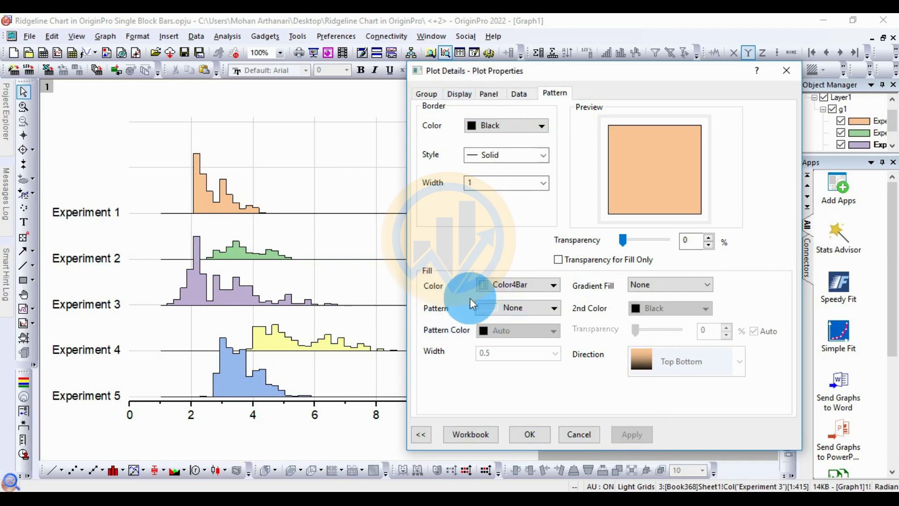
Step: Change the bars' fill to the Bold2 color increment list and apply it
{"action": "left_click", "coordinate": [531, 285]}
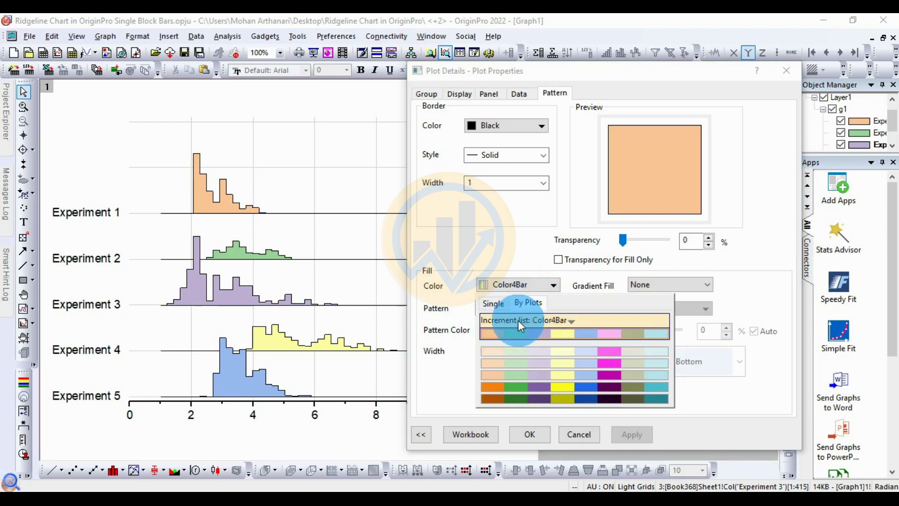
{"action": "left_click", "coordinate": [583, 319]}
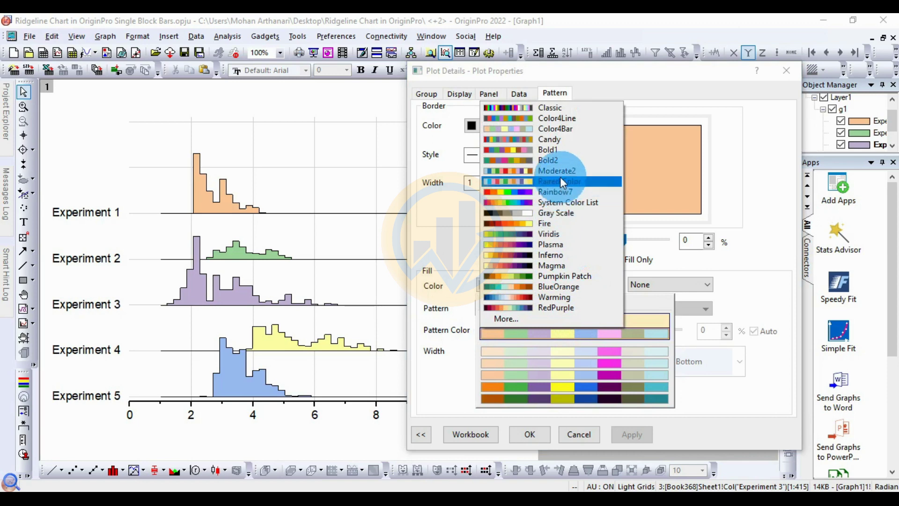
{"action": "left_click", "coordinate": [563, 160]}
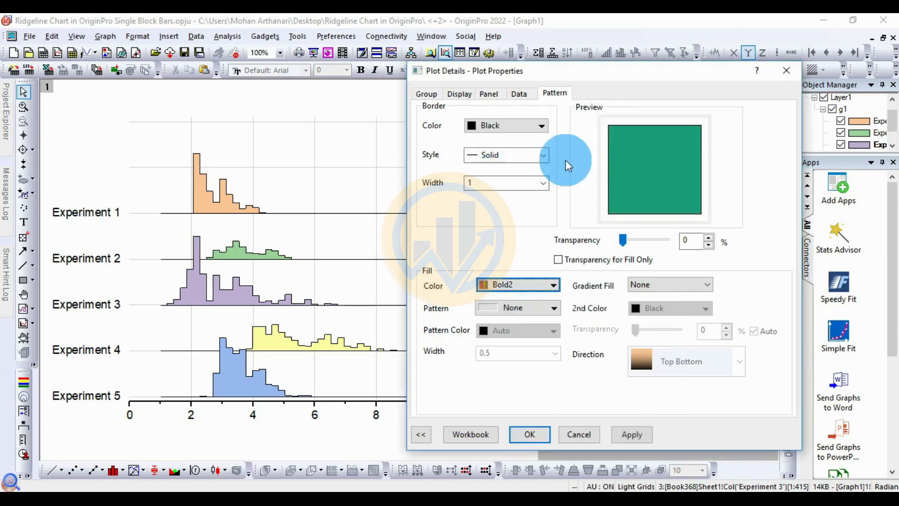
{"action": "left_click_drag", "start_coordinate": [628, 68], "coordinate": [632, 38]}
{"action": "left_click", "coordinate": [636, 401]}
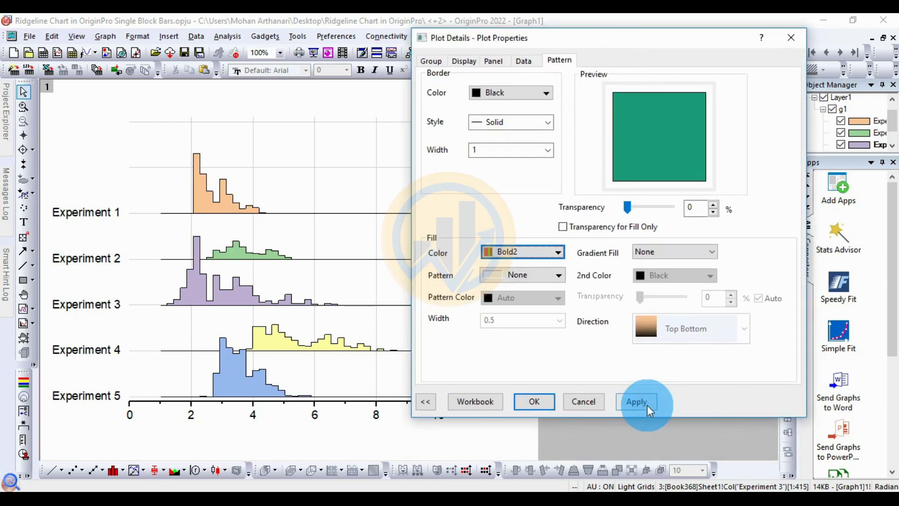
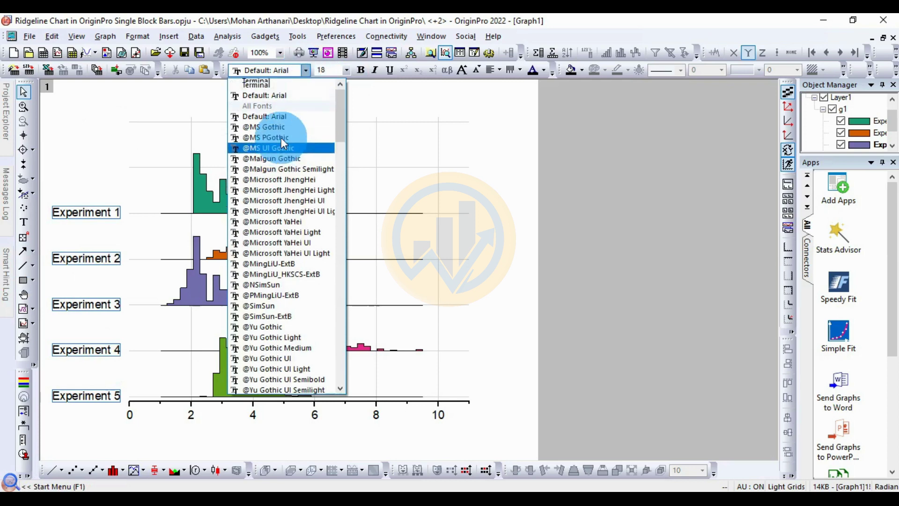
Step: Format the Experiment tick labels in non-bold Times New Roman at size 16
{"action": "left_click", "coordinate": [305, 96]}
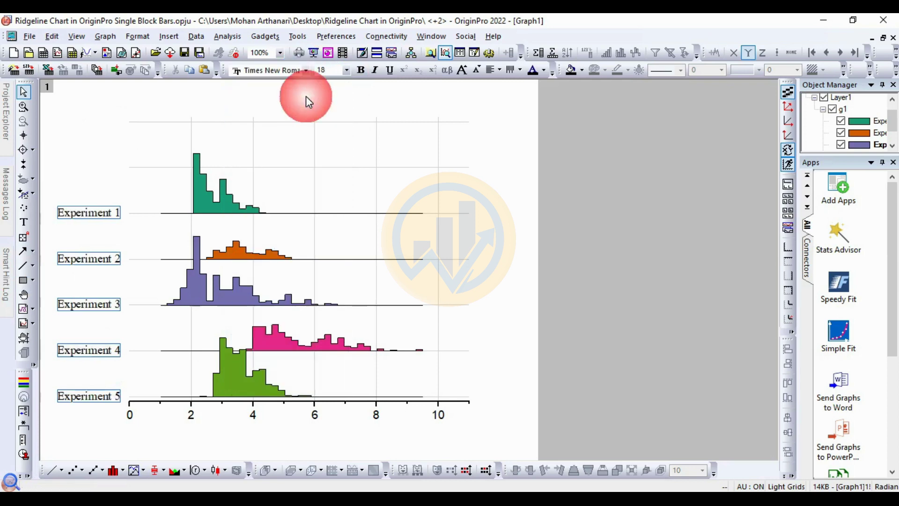
{"action": "left_click", "coordinate": [361, 70]}
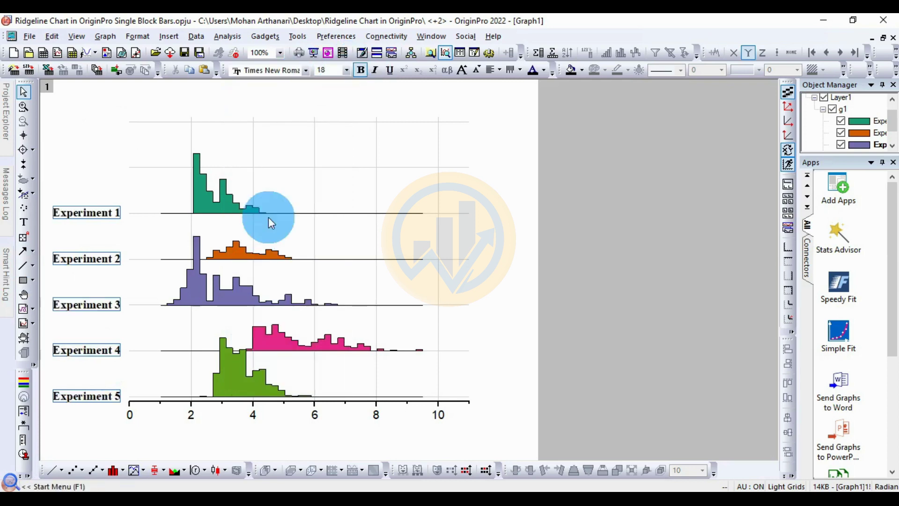
{"action": "left_click", "coordinate": [359, 72]}
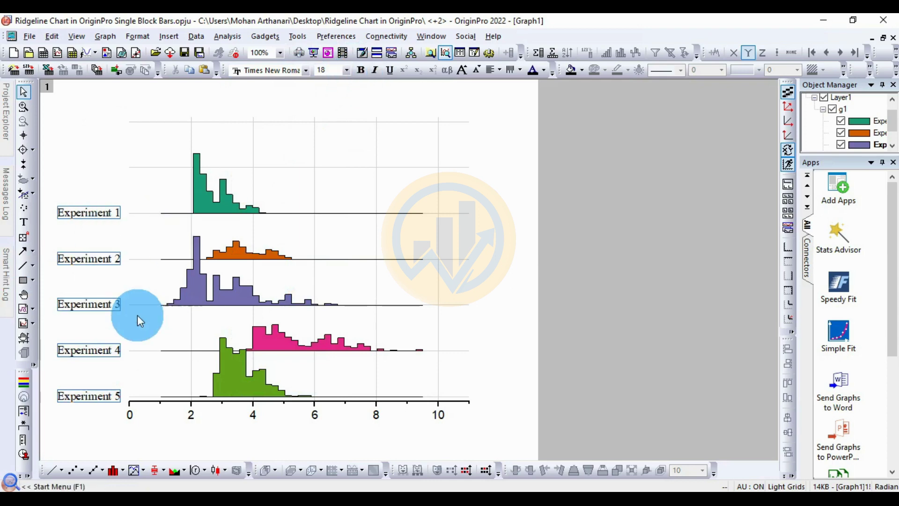
{"action": "left_click", "coordinate": [346, 70]}
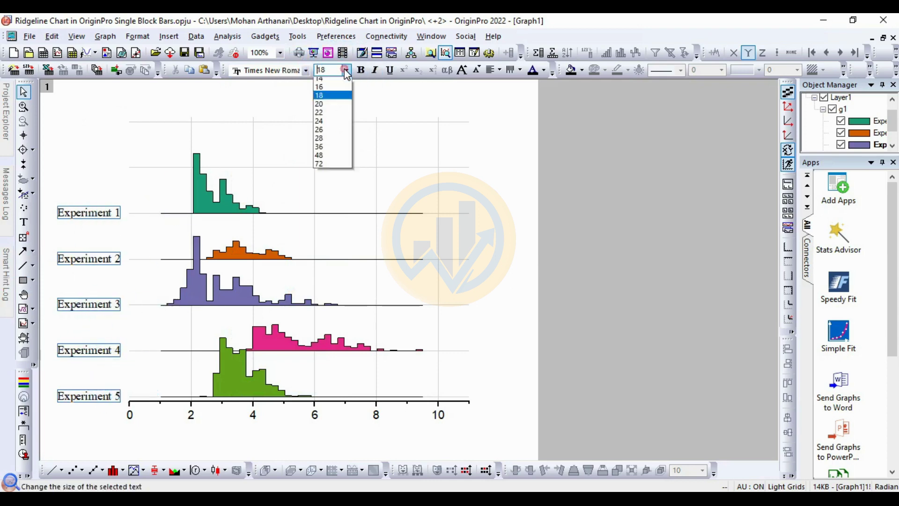
{"action": "left_click", "coordinate": [331, 133]}
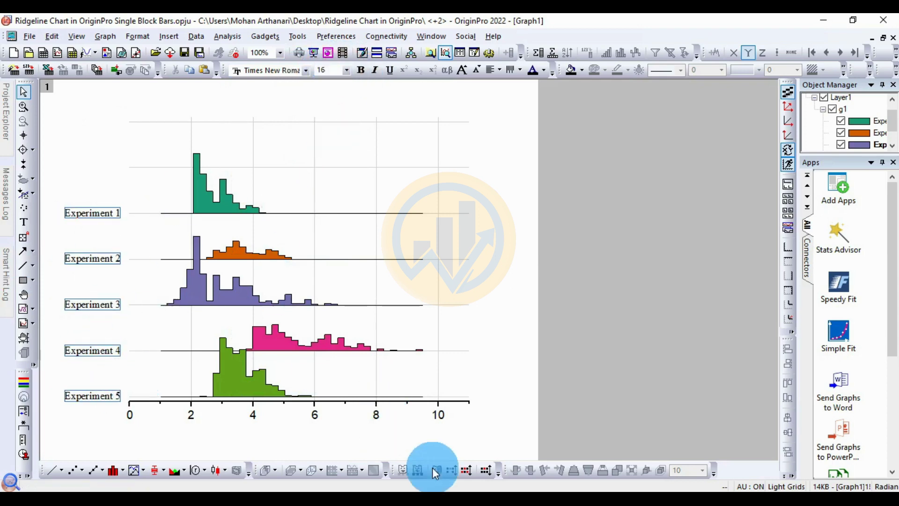
Step: Format the horizontal axis tick labels in Times New Roman at size 16
{"action": "left_click", "coordinate": [316, 419]}
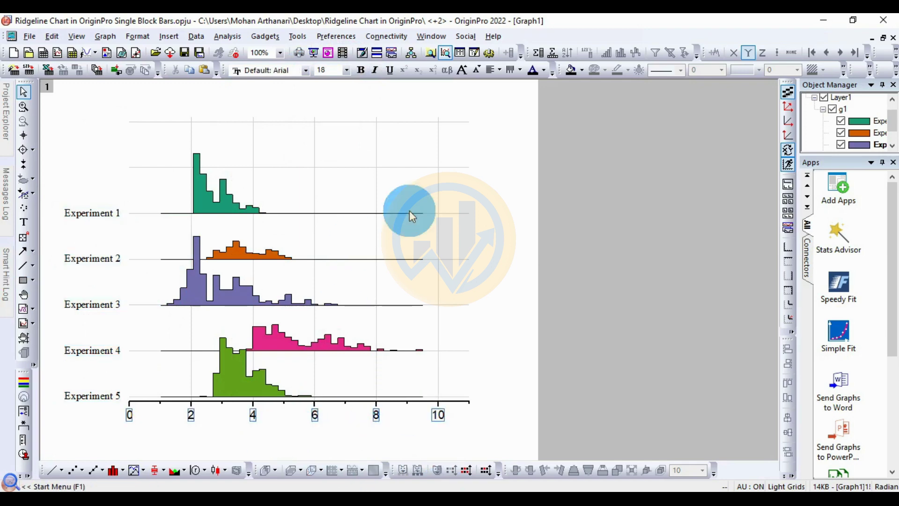
{"action": "left_click", "coordinate": [306, 71]}
{"action": "scroll", "coordinate": [296, 107], "scroll_direction": "up", "scroll_amount": 5}
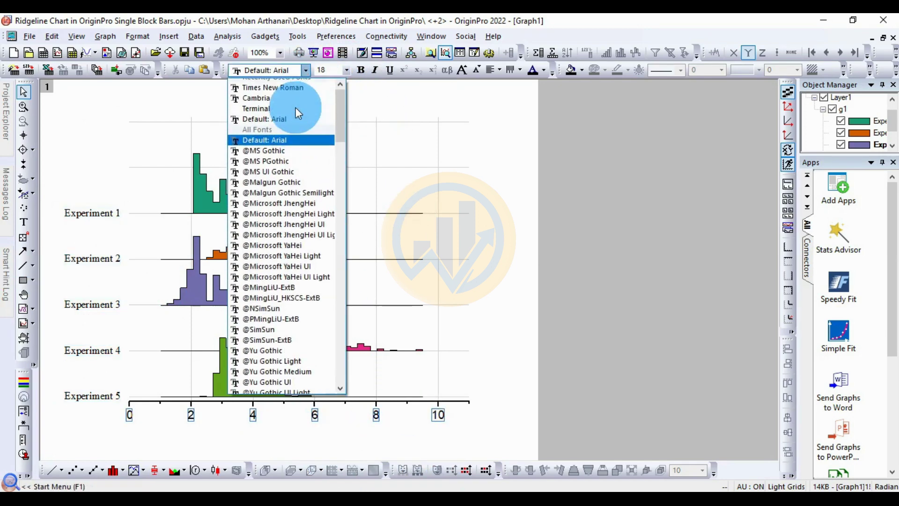
{"action": "left_click", "coordinate": [294, 95]}
{"action": "left_click", "coordinate": [347, 71]}
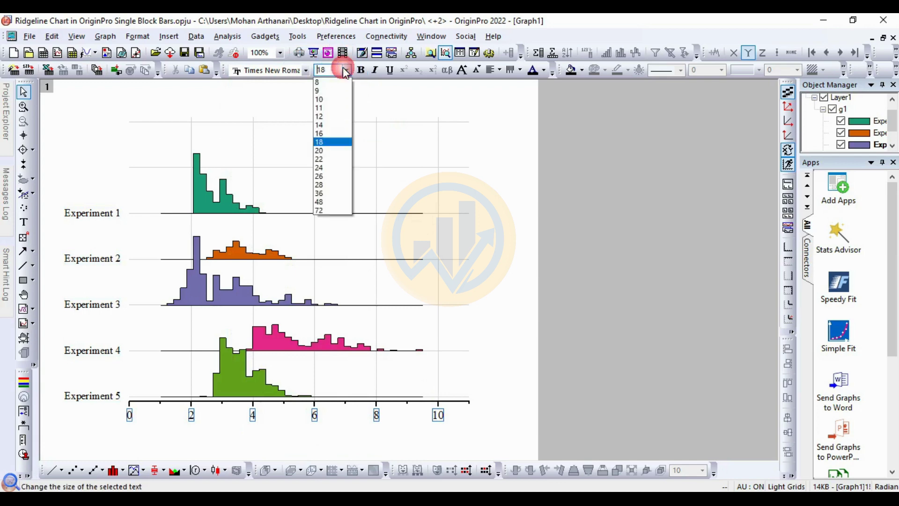
{"action": "left_click", "coordinate": [331, 142]}
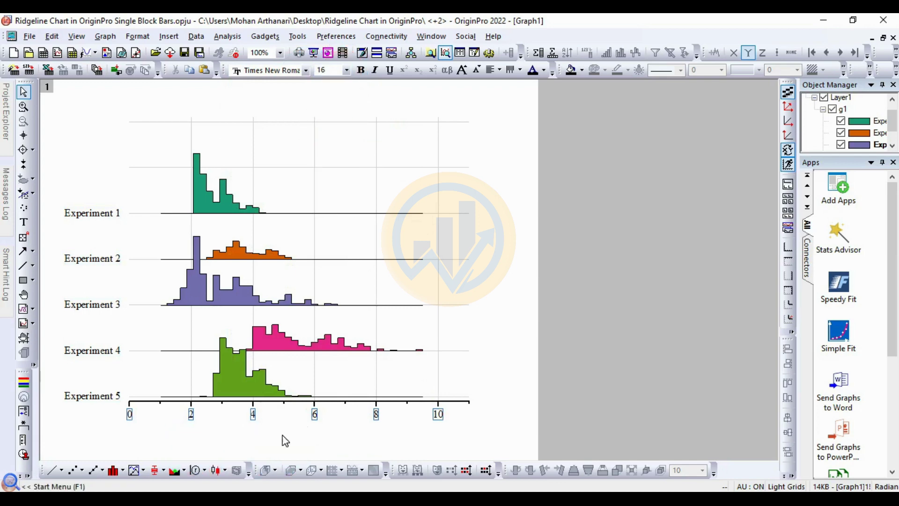
{"action": "left_click", "coordinate": [306, 440]}
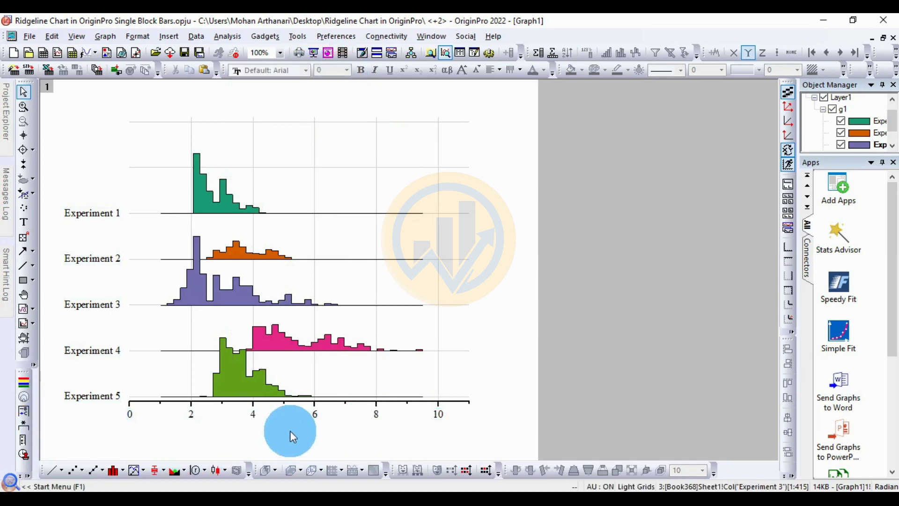
Step: Add the text label "Species Growth for Days (cm)" below the horizontal axis
{"action": "left_click", "coordinate": [23, 222]}
{"action": "left_click", "coordinate": [257, 434]}
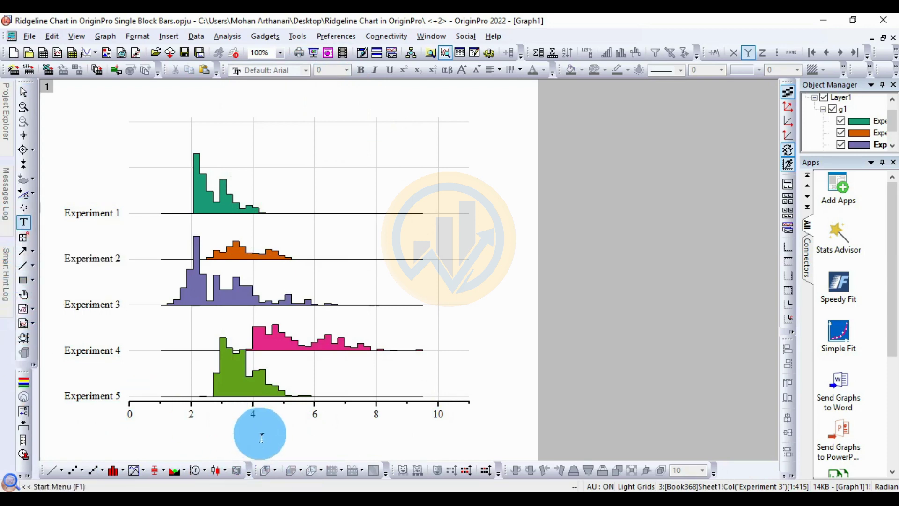
{"action": "left_click", "coordinate": [514, 459]}
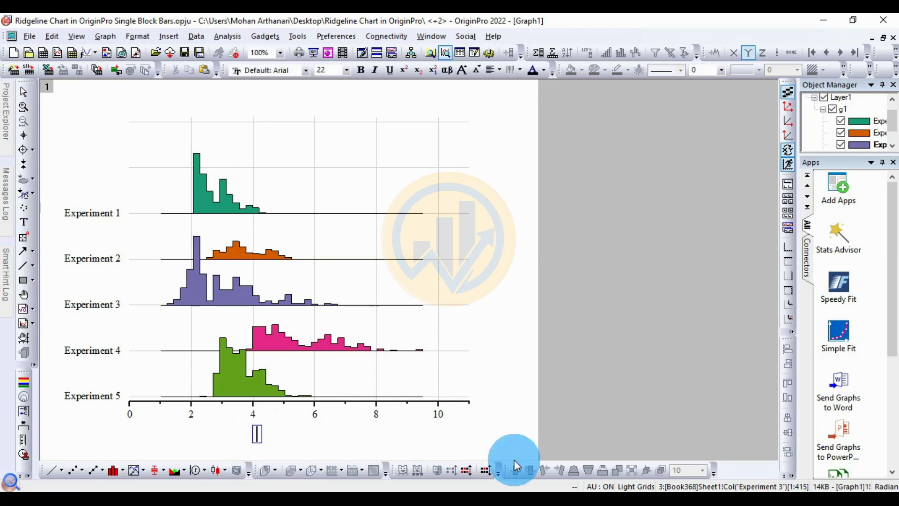
{"action": "type", "text": "Specie"}
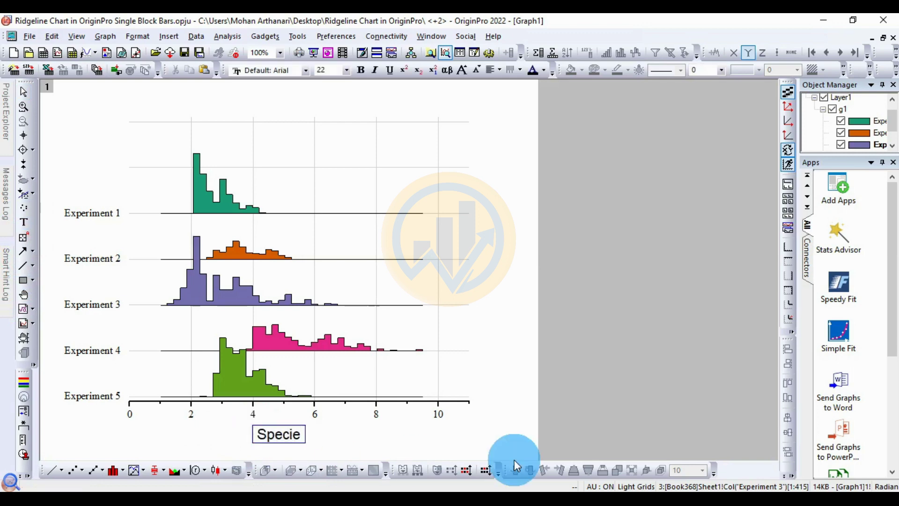
{"action": "type", "text": "s Gro"}
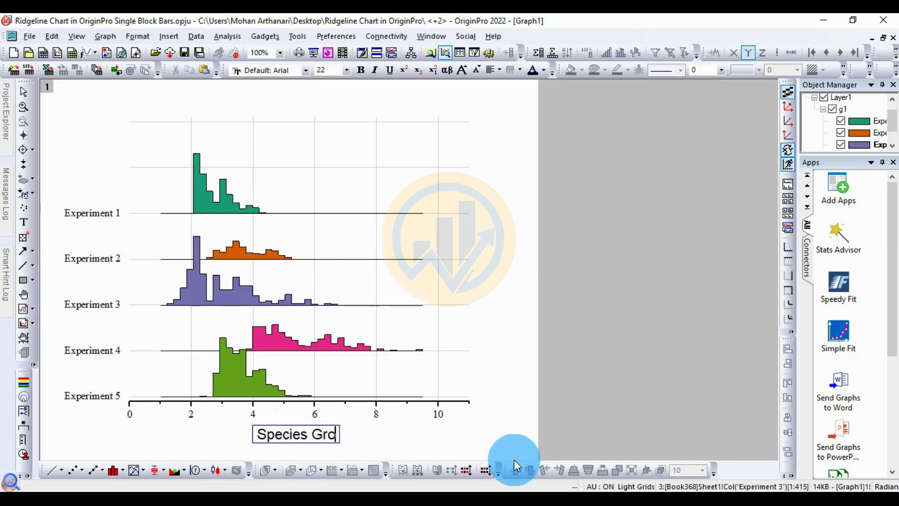
{"action": "type", "text": "wth for day"}
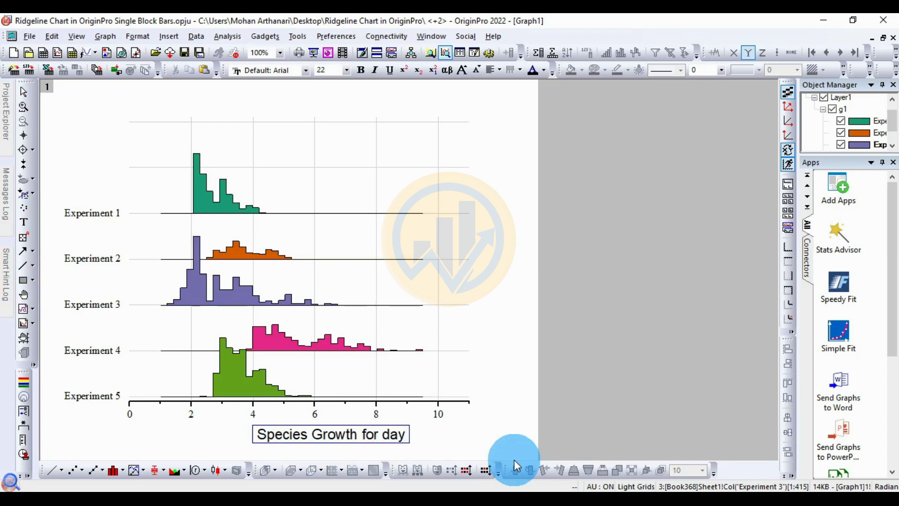
{"action": "key", "text": "BackSpace"}
{"action": "key", "text": "BackSpace"}
{"action": "key", "text": "BackSpace"}
{"action": "type", "text": "Days"}
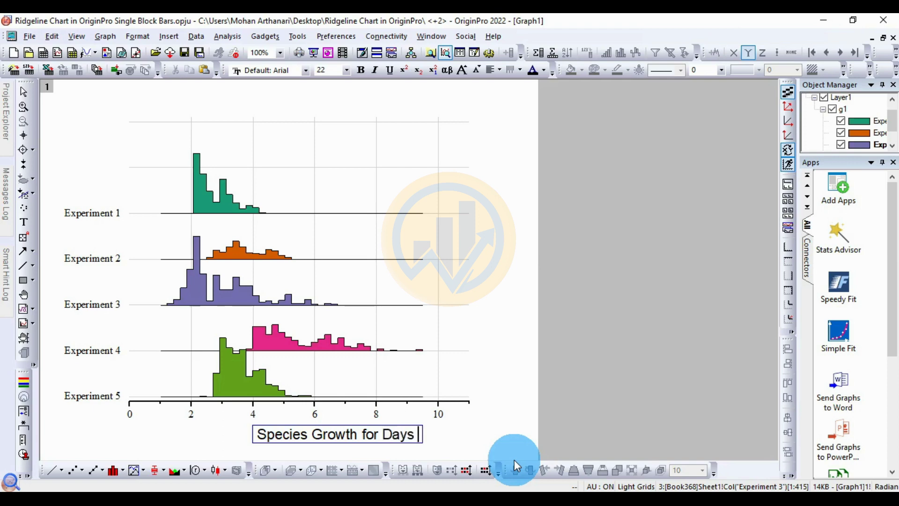
{"action": "type", "text": " (cm)"}
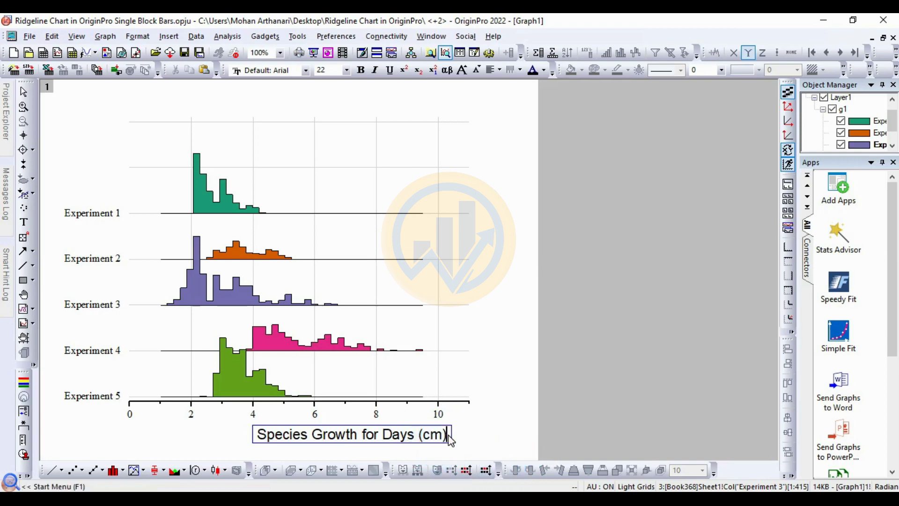
Step: Format the axis title "Species Growth for Days (cm)" in bold Times New Roman at size 16
{"action": "left_click_drag", "start_coordinate": [448, 434], "coordinate": [236, 436]}
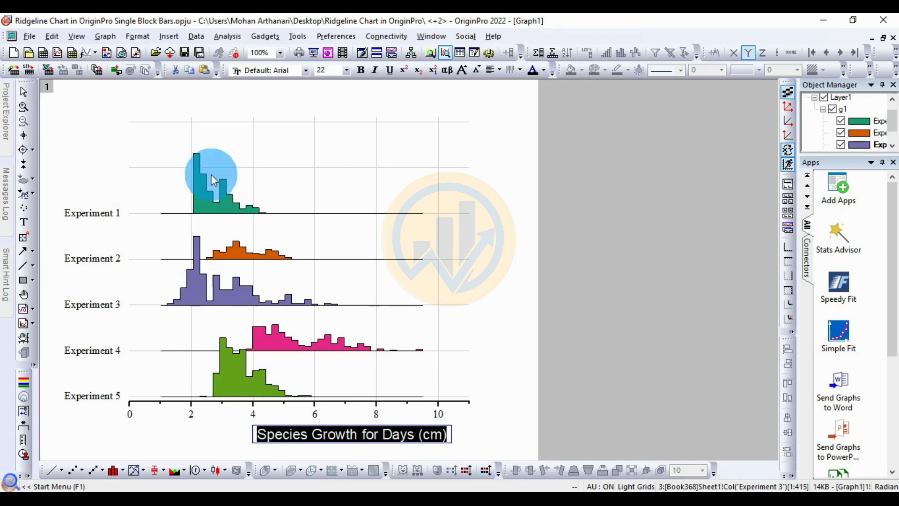
{"action": "left_click", "coordinate": [307, 70]}
{"action": "scroll", "coordinate": [276, 97], "scroll_direction": "up", "scroll_amount": 1}
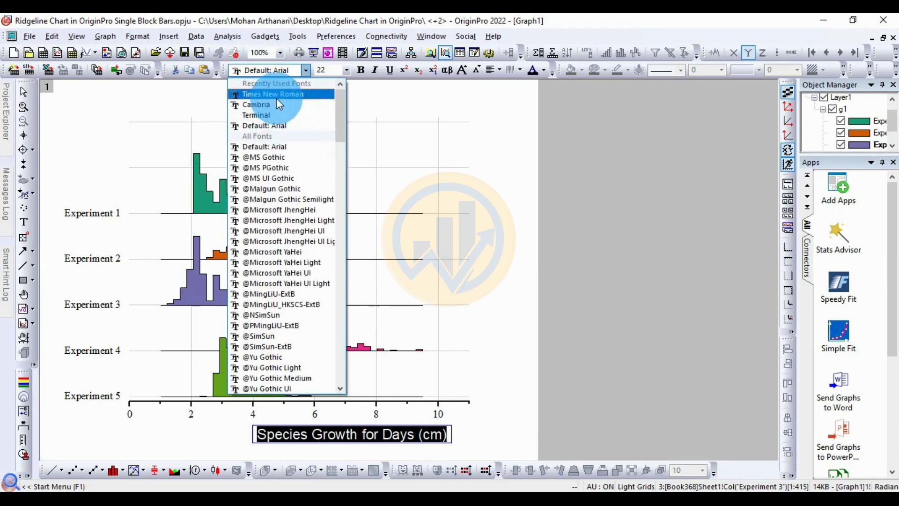
{"action": "left_click", "coordinate": [276, 98]}
{"action": "left_click", "coordinate": [348, 70]}
{"action": "left_click", "coordinate": [334, 128]}
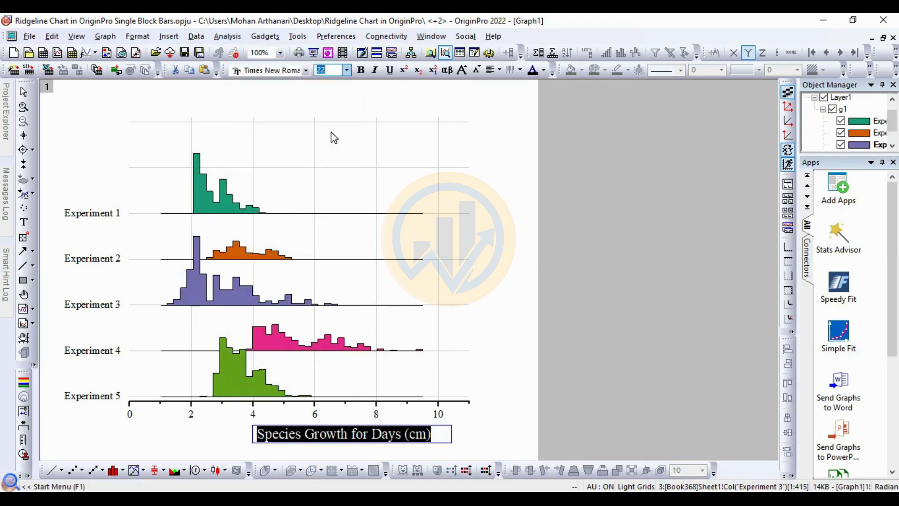
{"action": "left_click", "coordinate": [360, 71]}
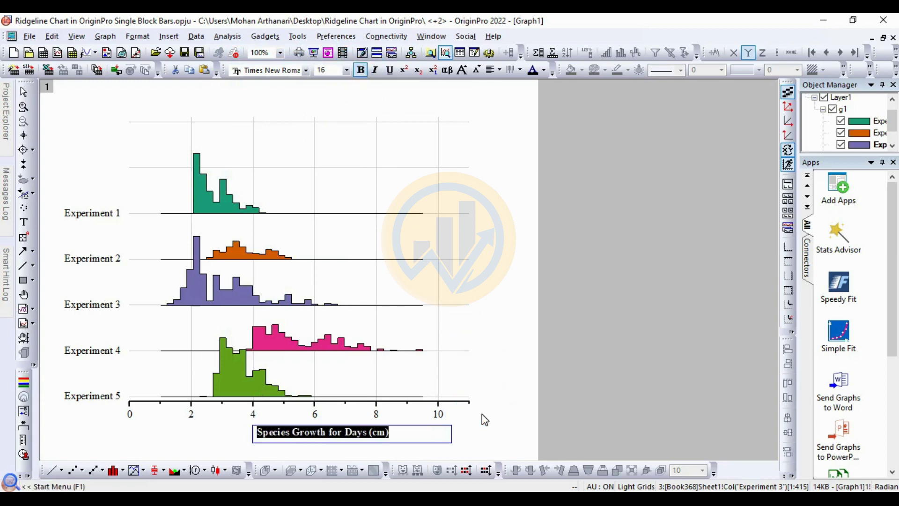
Step: Move the axis title so it sits centred just below the horizontal axis tick labels
{"action": "left_click", "coordinate": [368, 437]}
{"action": "left_click_drag", "start_coordinate": [373, 442], "coordinate": [329, 442]}
{"action": "left_click", "coordinate": [301, 428]}
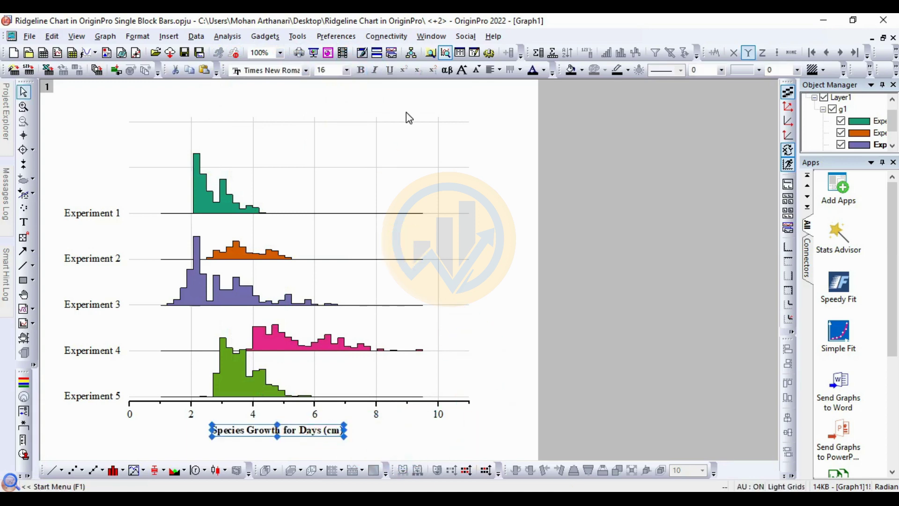
Step: Remove the bold formatting from the whole horizontal axis title and finish editing it
{"action": "double_click", "coordinate": [325, 430]}
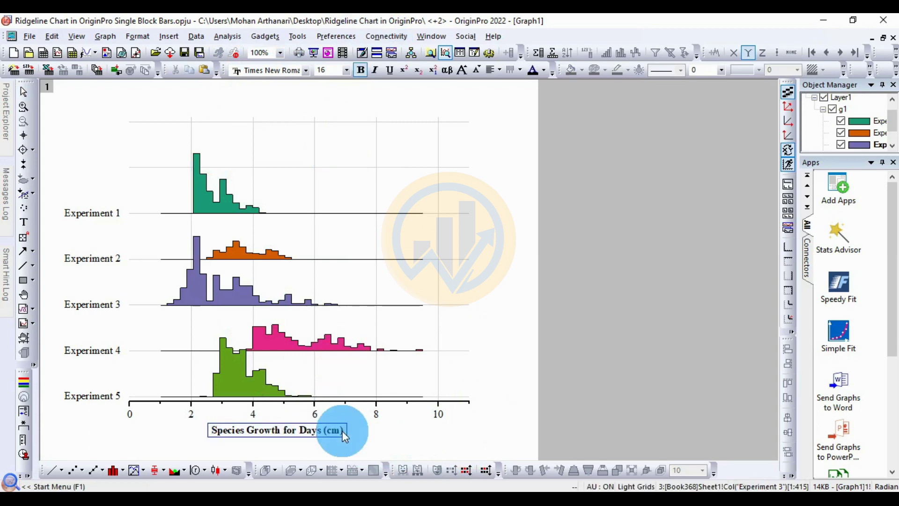
{"action": "left_click_drag", "start_coordinate": [343, 433], "coordinate": [210, 433]}
{"action": "left_click", "coordinate": [359, 70]}
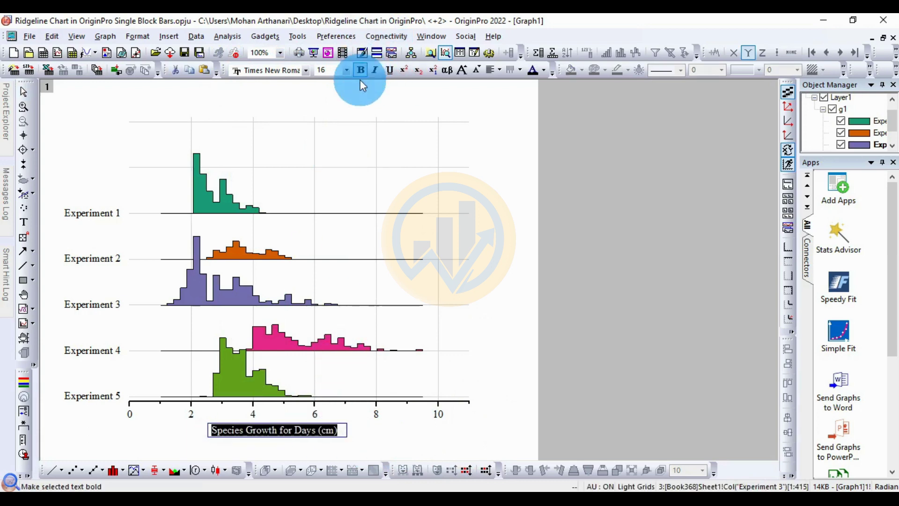
{"action": "left_click", "coordinate": [505, 257]}
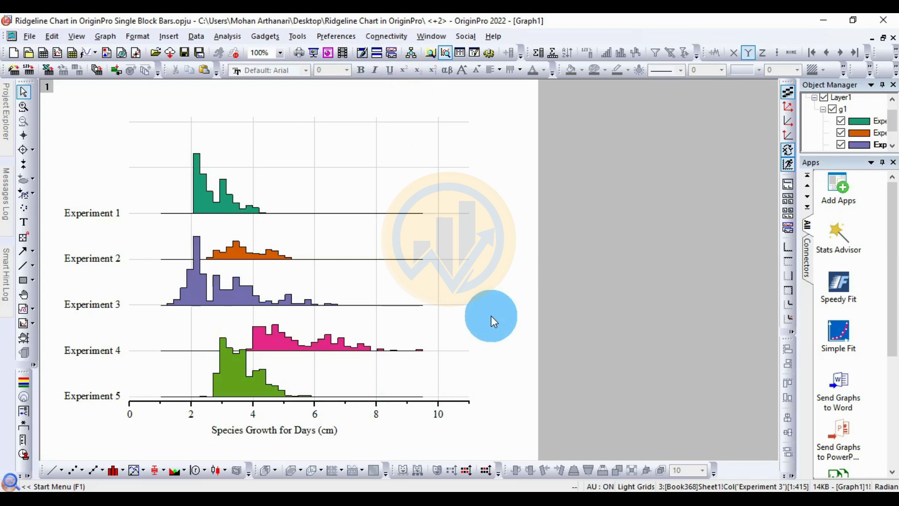
Step: Open the simple graph export settings and set the image type to JPEG
{"action": "left_click", "coordinate": [30, 38]}
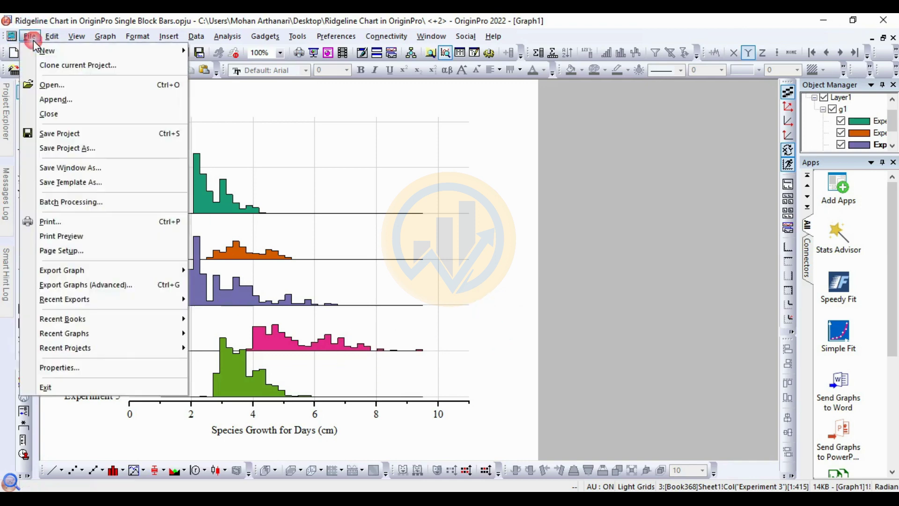
{"action": "mouse_move", "coordinate": [65, 276]}
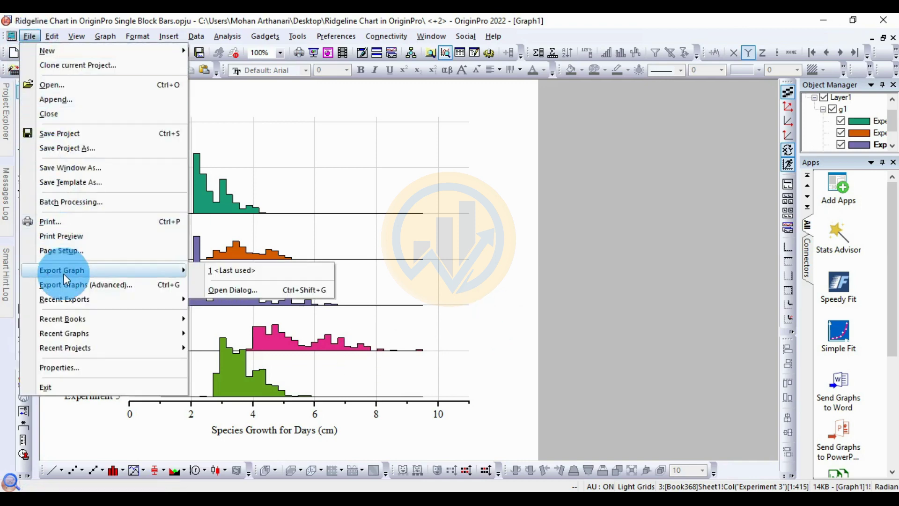
{"action": "left_click", "coordinate": [225, 291]}
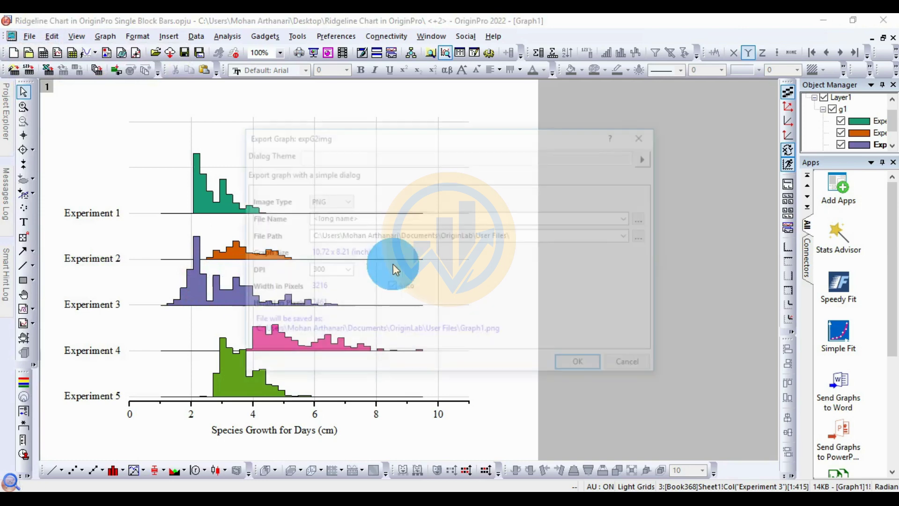
{"action": "left_click_drag", "start_coordinate": [324, 130], "coordinate": [399, 114]}
{"action": "left_click", "coordinate": [421, 187]}
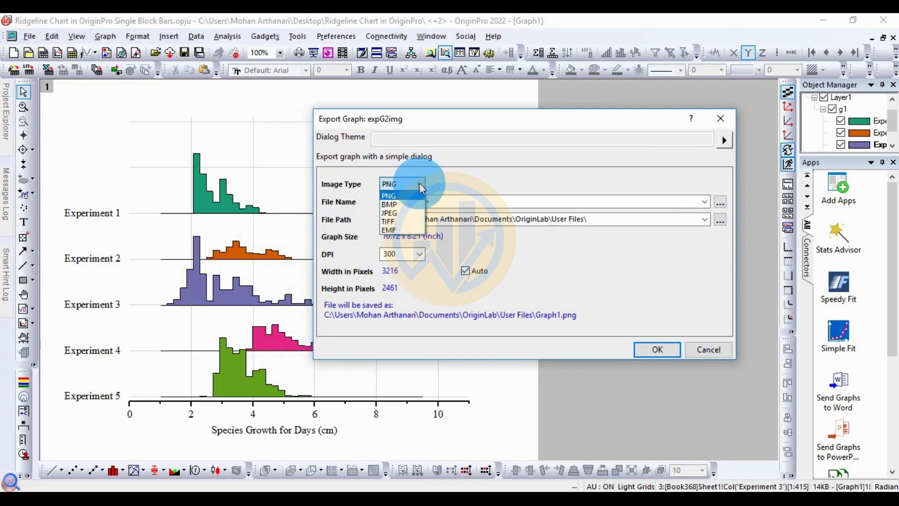
{"action": "left_click", "coordinate": [393, 224]}
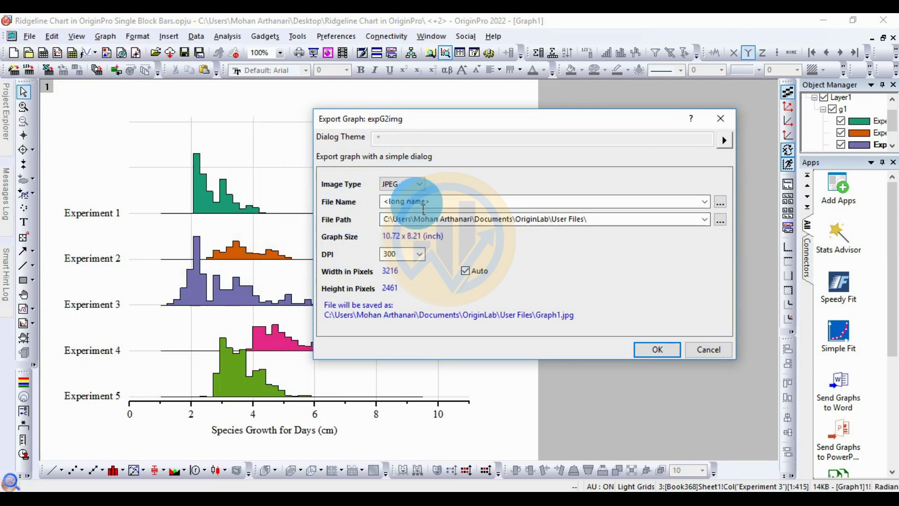
Step: Name the exported image file "Ridgeline plot"
{"action": "key", "text": "Tab"}
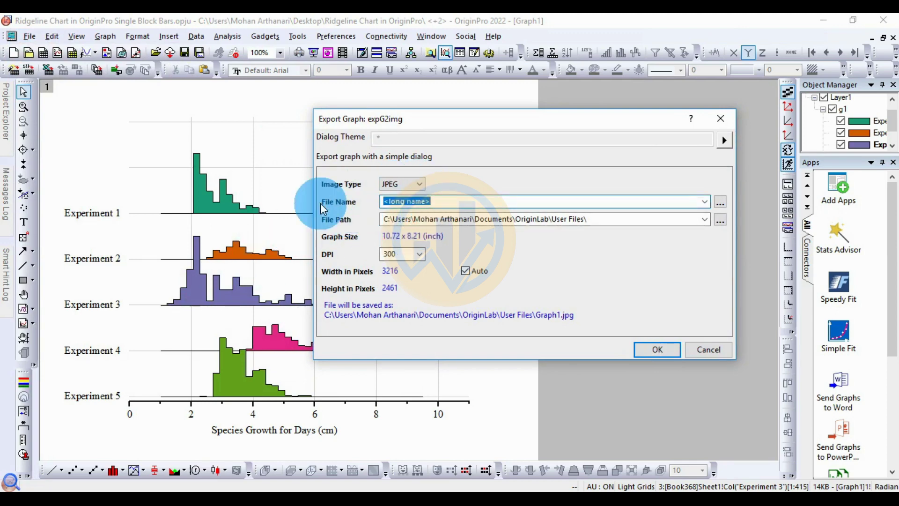
{"action": "type", "text": "Rid"}
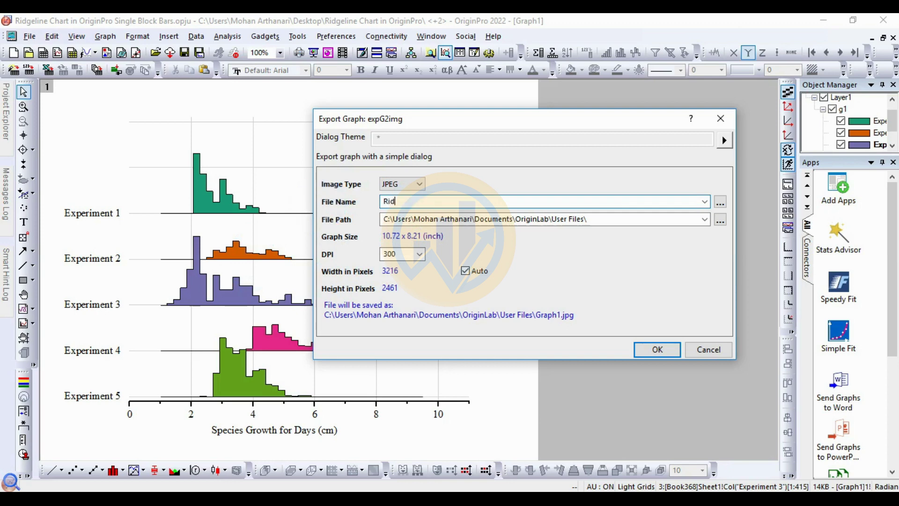
{"action": "type", "text": "geline c"}
{"action": "type", "text": "hart"}
{"action": "key", "text": "BackSpace"}
{"action": "key", "text": "BackSpace"}
{"action": "key", "text": "BackSpace"}
{"action": "key", "text": "BackSpace"}
{"action": "key", "text": "BackSpace"}
{"action": "type", "text": "plot"}
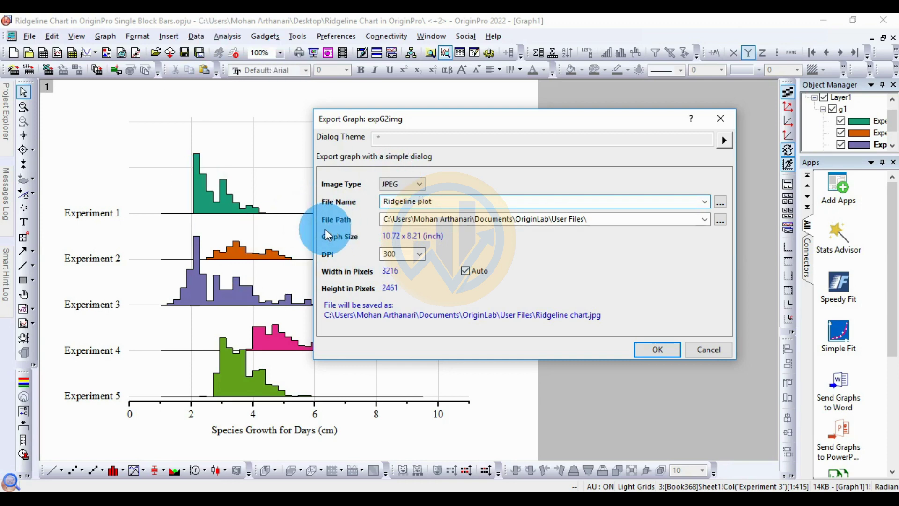
Step: Set the export location to the "Ridgeline Chart in OriginPro" folder on the Desktop
{"action": "left_click", "coordinate": [721, 219]}
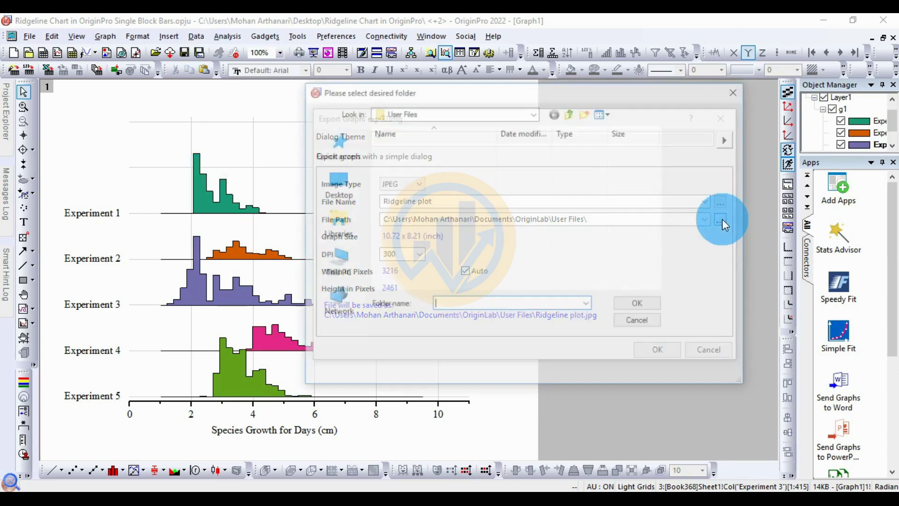
{"action": "left_click", "coordinate": [336, 183]}
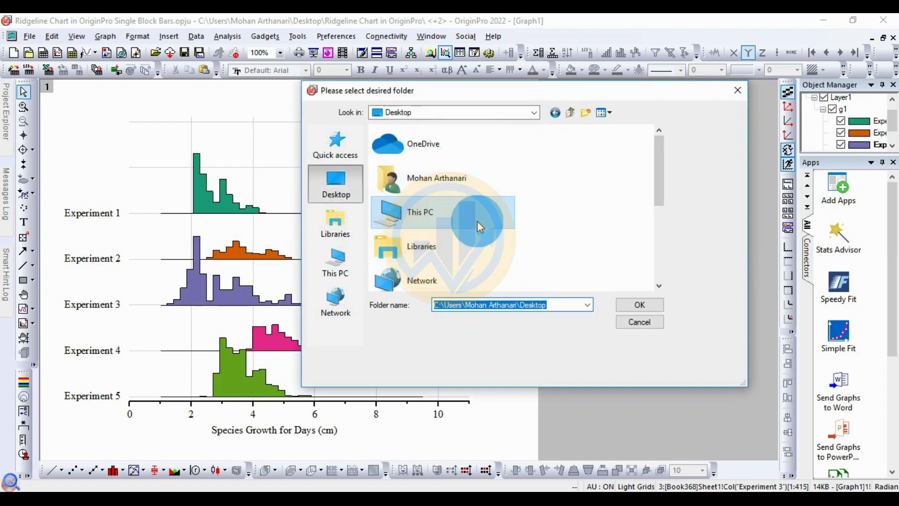
{"action": "scroll", "coordinate": [479, 226], "scroll_direction": "down", "scroll_amount": 5}
{"action": "double_click", "coordinate": [488, 207]}
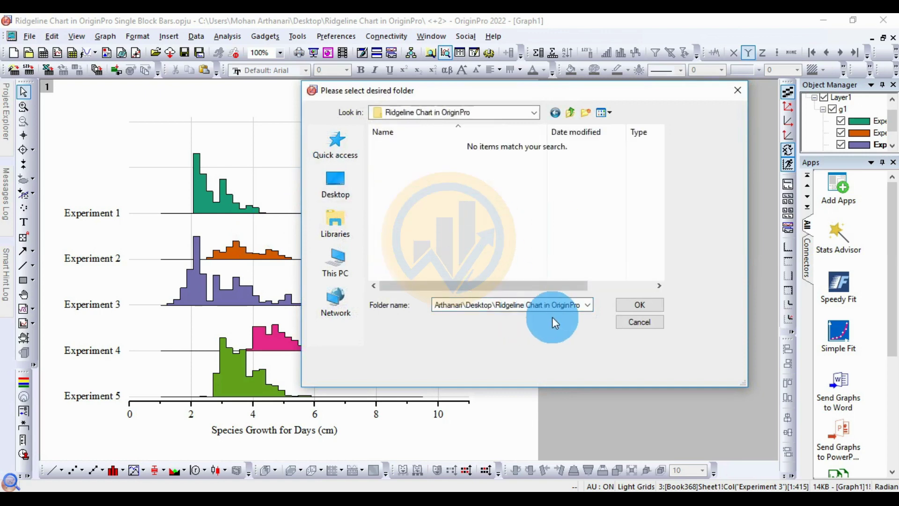
{"action": "left_click", "coordinate": [644, 305]}
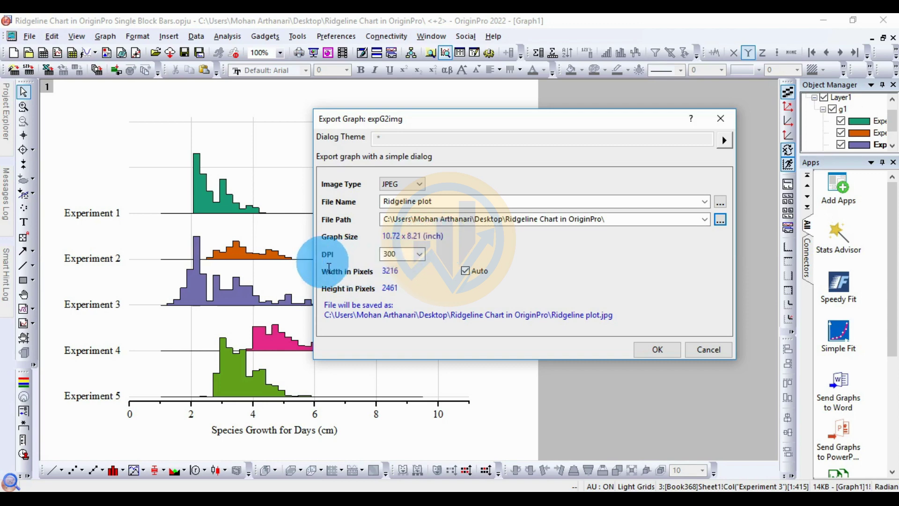
Step: Choose a resolution of 300 DPI and export the graph
{"action": "left_click", "coordinate": [421, 255]}
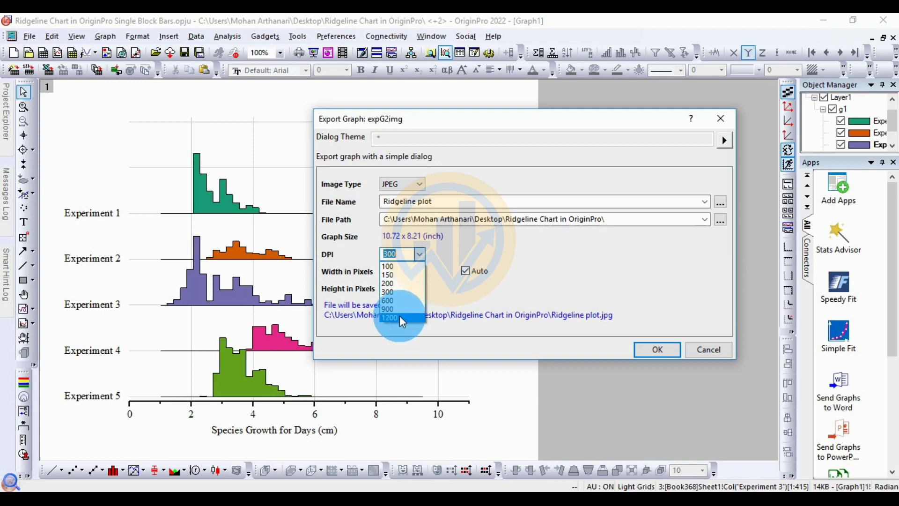
{"action": "left_click", "coordinate": [408, 291]}
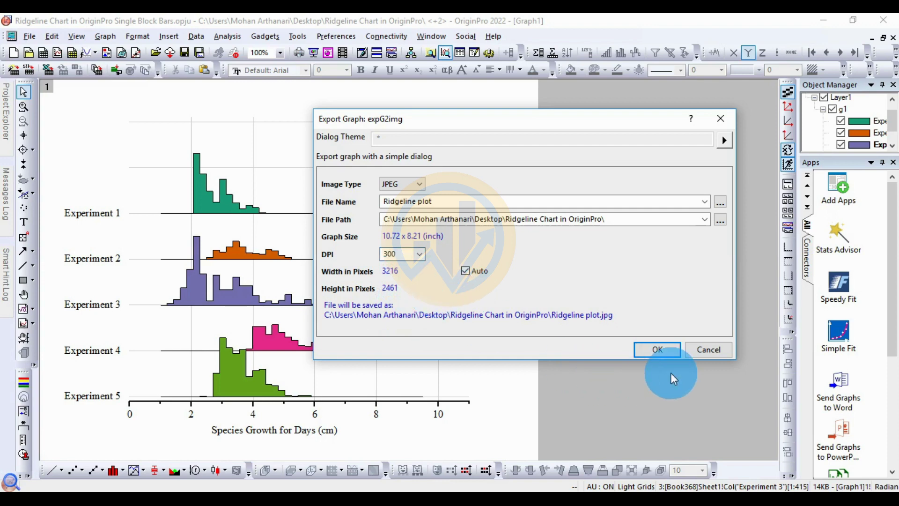
{"action": "left_click", "coordinate": [659, 351]}
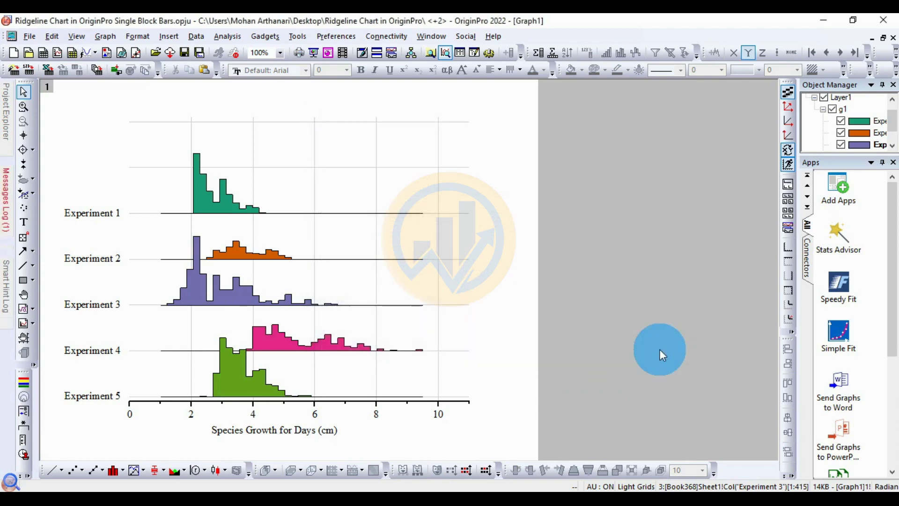